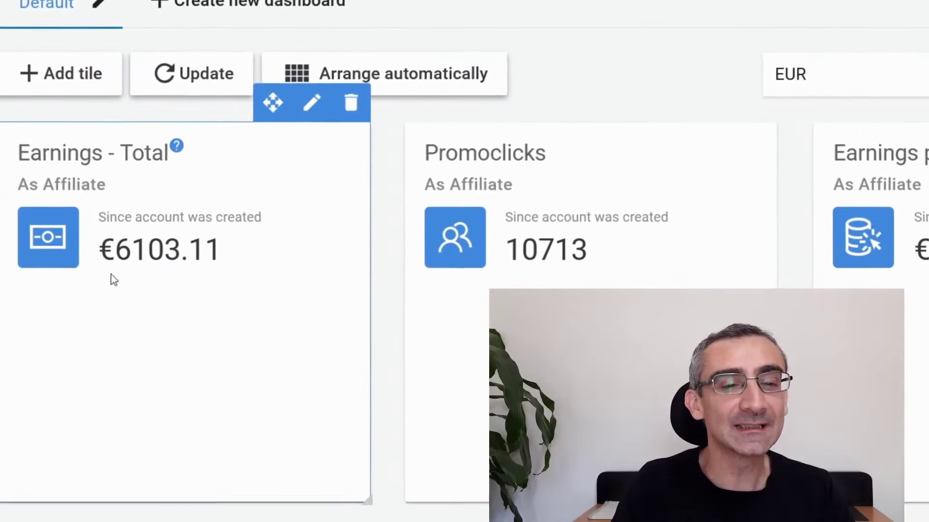
# Step: Highlight the €6103.11 total earnings, then open the marketplace's Internetmarketing & E-Business category
pyautogui.moveTo(110, 276); pyautogui.dragTo(50, 244)
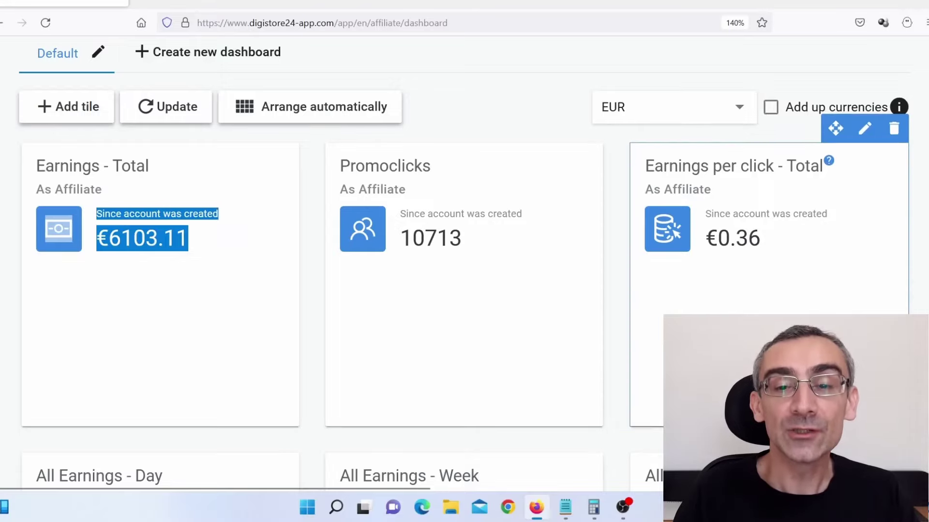
pyautogui.scroll(3, 650, 142)
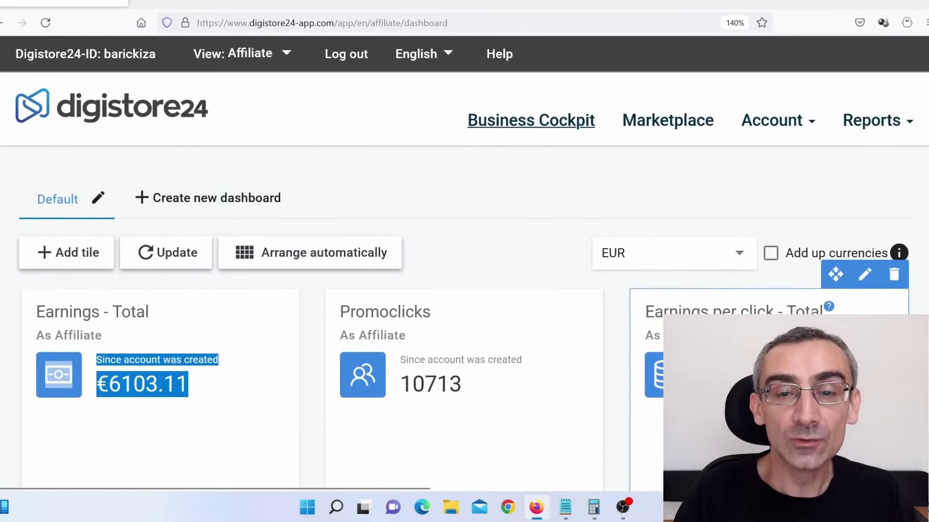
pyautogui.click(659, 126)
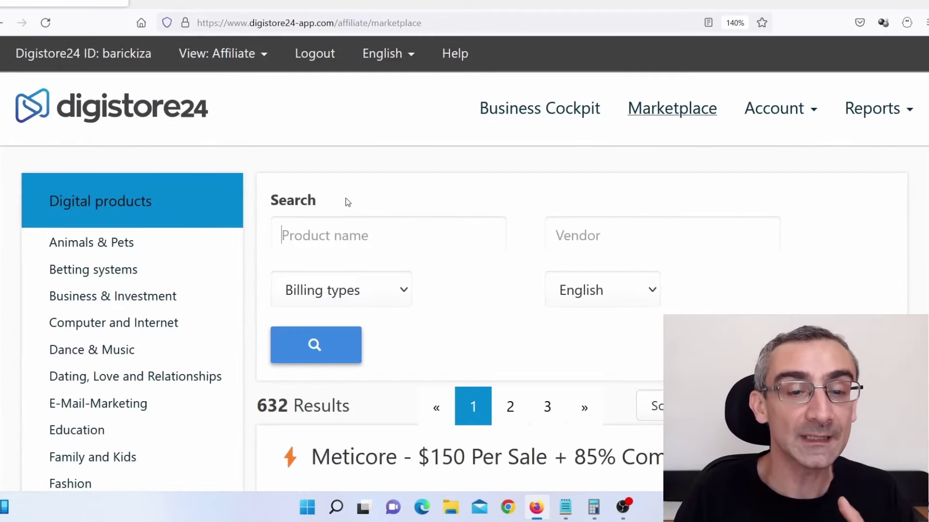
pyautogui.scroll(-6, 274, 242)
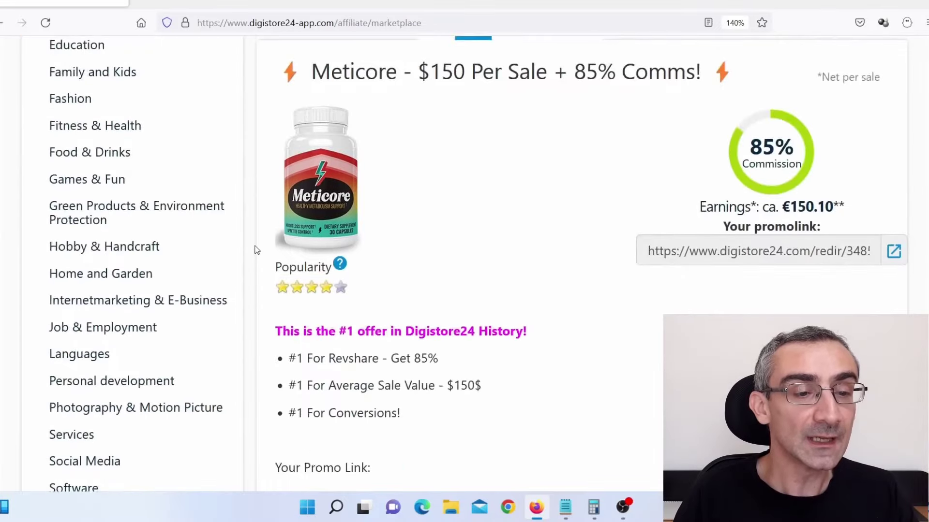
pyautogui.scroll(-2, 256, 250)
pyautogui.click(148, 206)
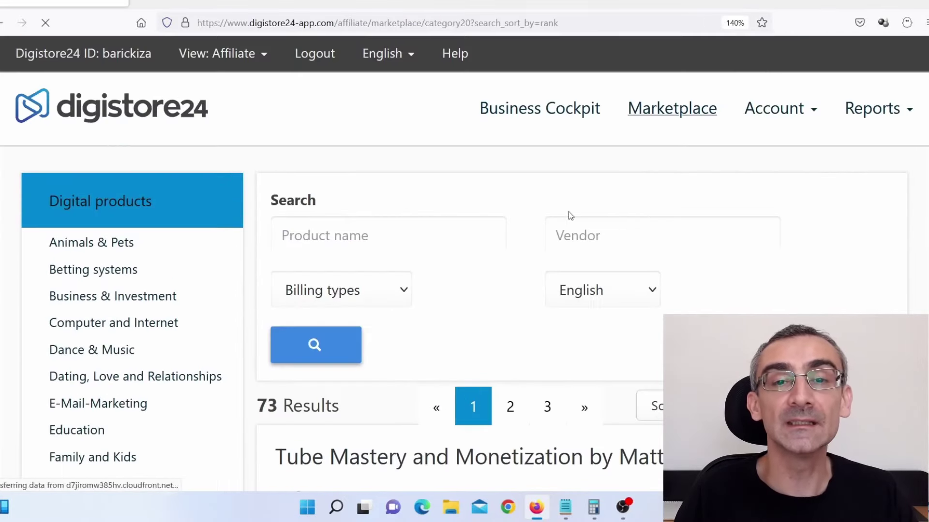
# Step: Go to the second page of Internetmarketing & E-Business listings
pyautogui.scroll(-15, 759, 216)
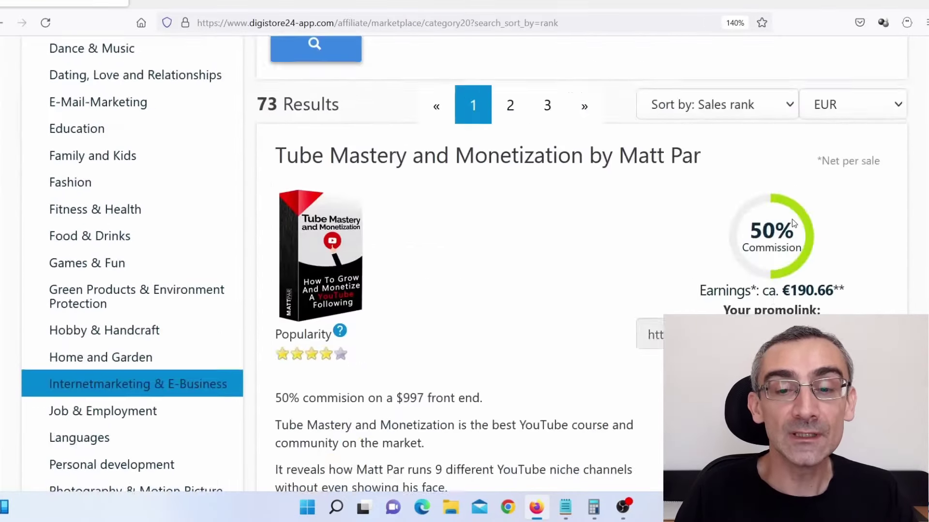
pyautogui.scroll(-20, 537, 310)
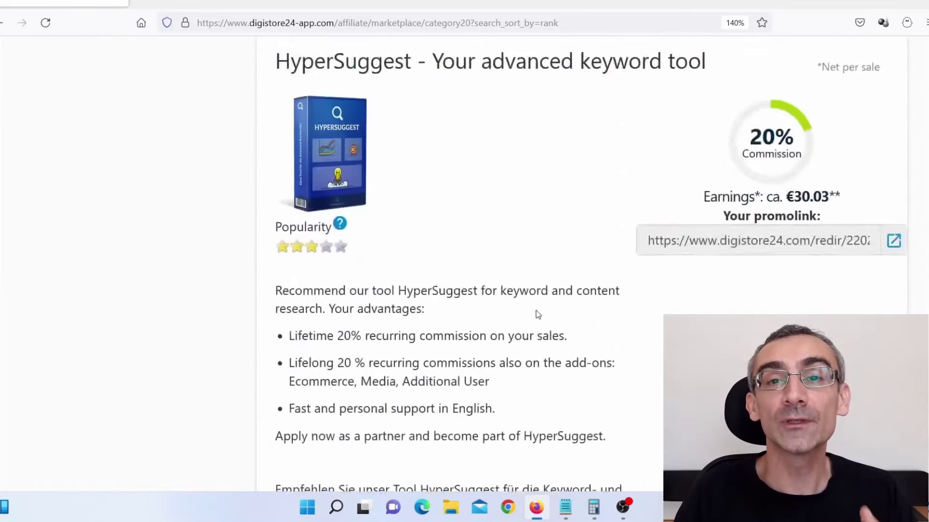
pyautogui.scroll(-15, 537, 314)
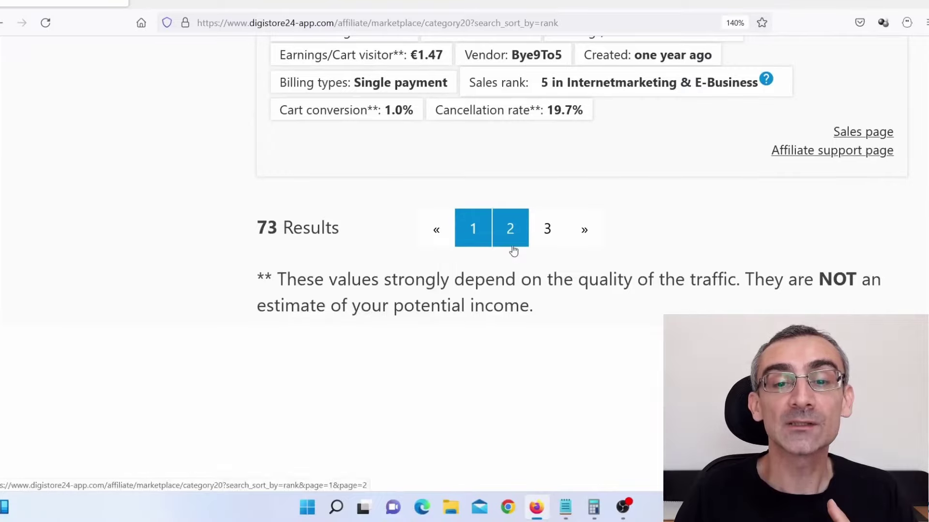
pyautogui.click(511, 248)
# Step: Find the 'Get Paid To Use Facebook, Twitter And Youtube' offer, highlight its title, and bring up its promolink's link menu
pyautogui.scroll(-2, 721, 271)
pyautogui.scroll(-15, 721, 271)
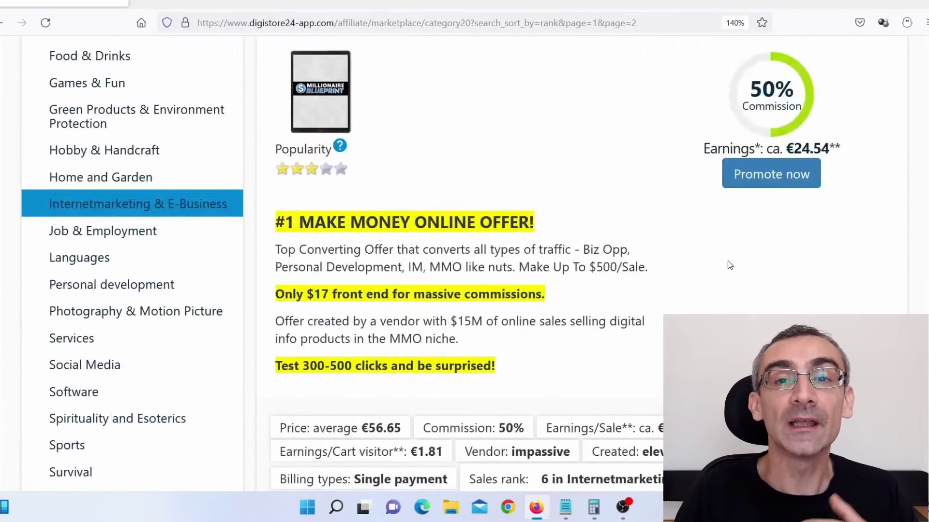
pyautogui.scroll(-10, 733, 267)
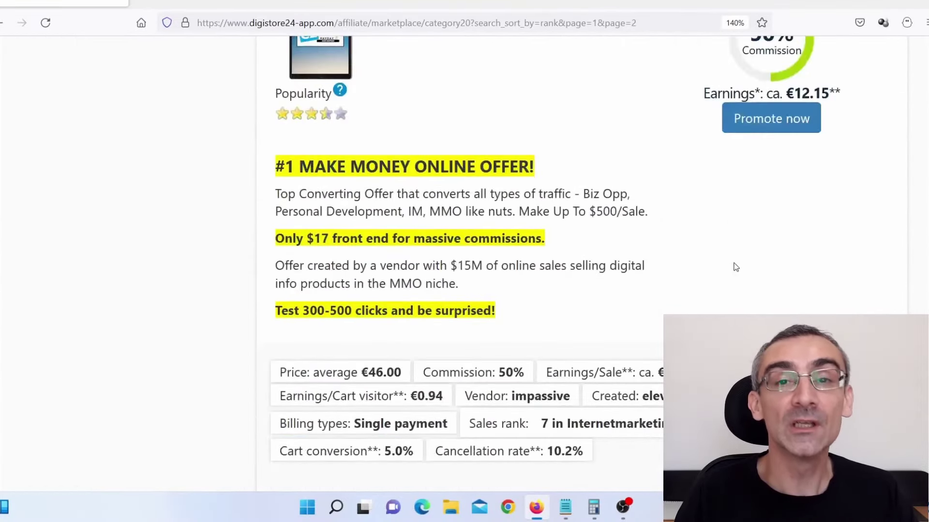
pyautogui.scroll(-20, 699, 271)
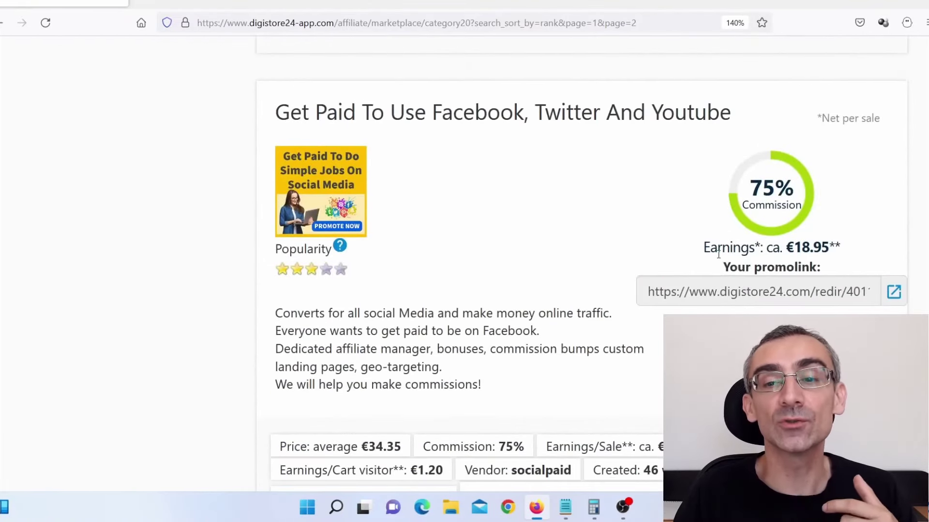
pyautogui.scroll(-2, 718, 254)
pyautogui.scroll(2, 718, 254)
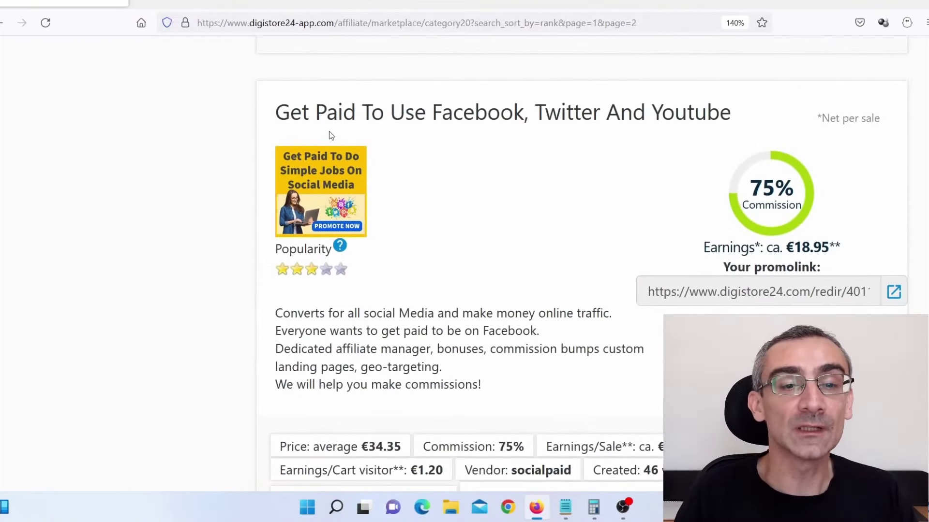
pyautogui.moveTo(274, 116); pyautogui.dragTo(731, 118)
pyautogui.scroll(-2, 653, 178)
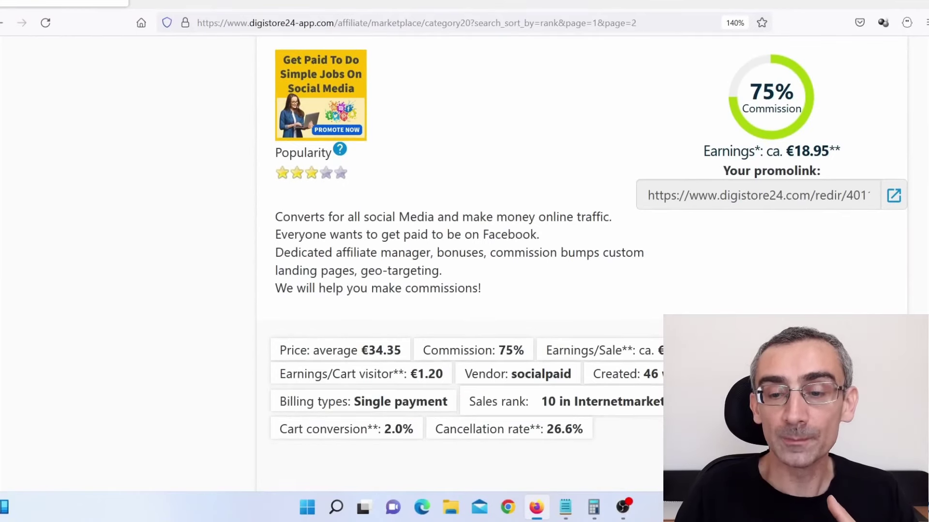
pyautogui.rightClick(788, 154)
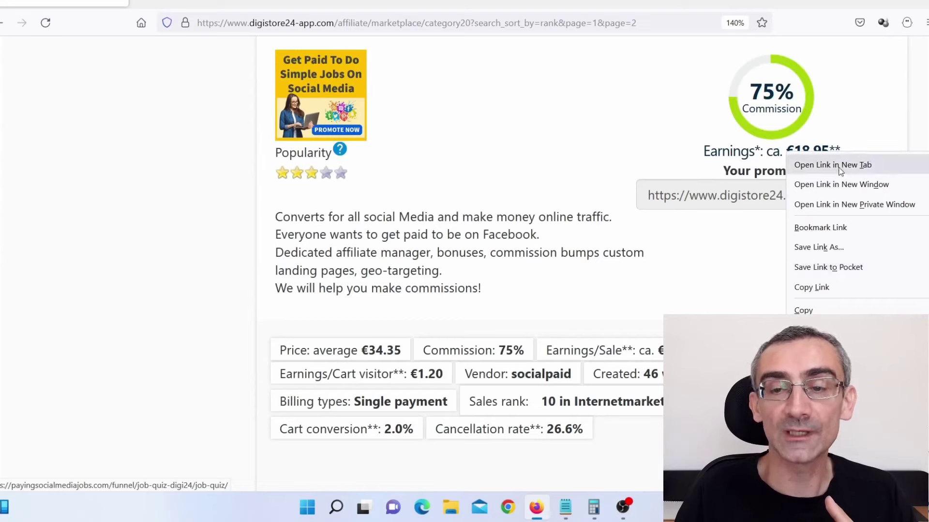
# Step: Open the offer's promolink in a new tab and browse the payingsocialmediajobs.com quiz landing page
pyautogui.click(823, 162)
pyautogui.click(198, 3)
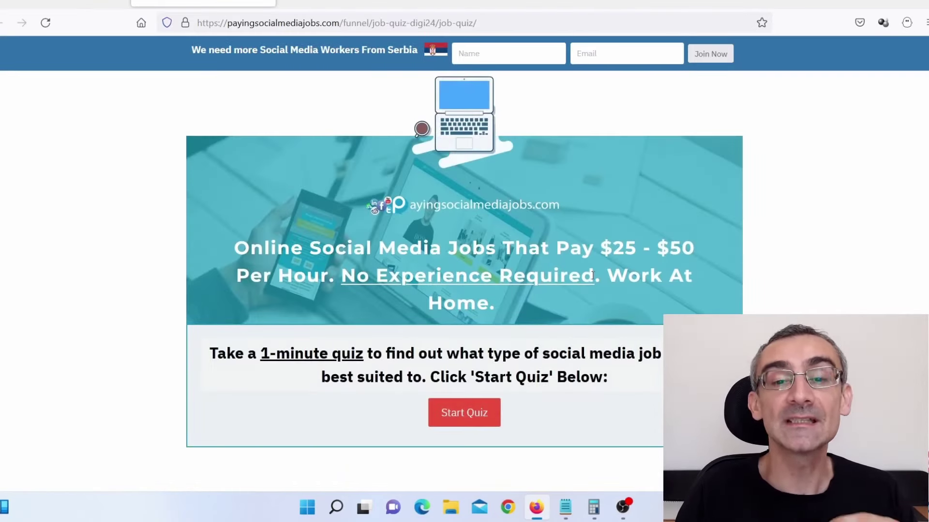
pyautogui.scroll(-3, 595, 274)
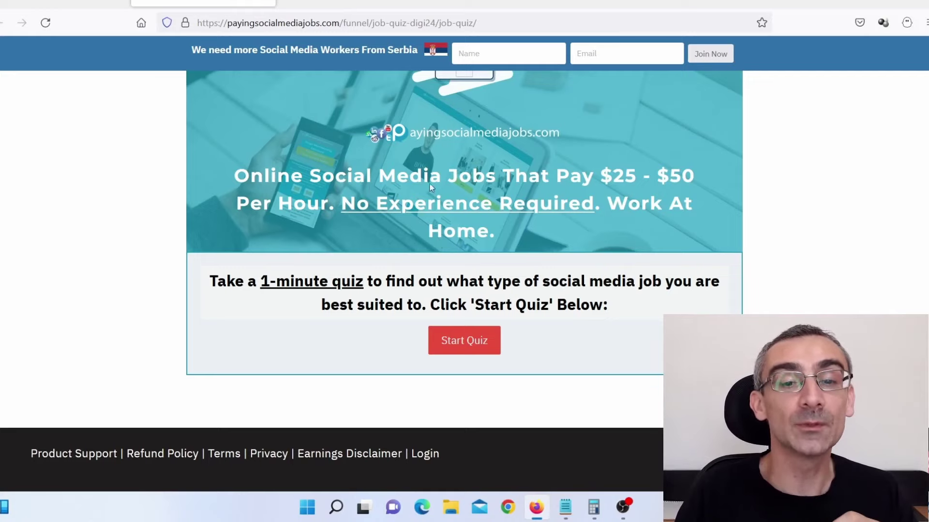
pyautogui.scroll(3, 430, 188)
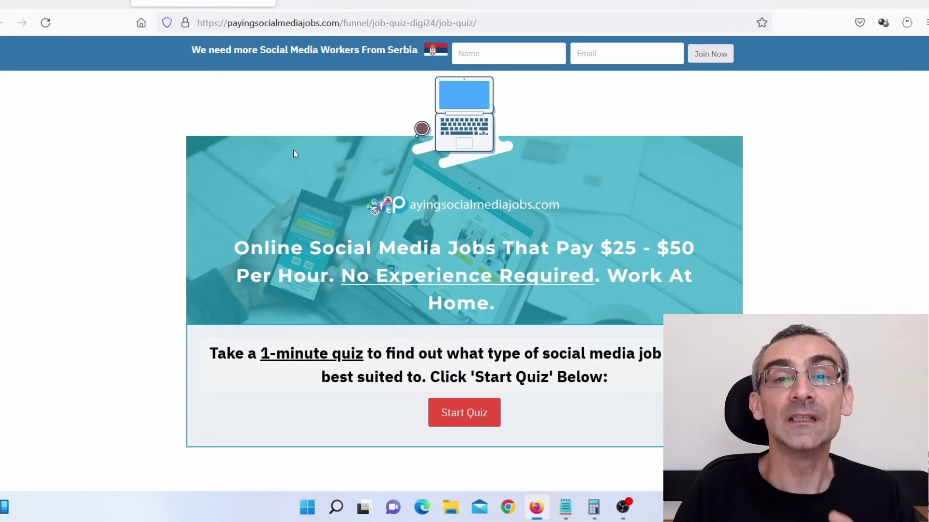
# Step: Look over the entrepreneur's Twitter profile with 760 followers, then bring up the PhantomBuster homepage in Edge
pyautogui.click(304, 3)
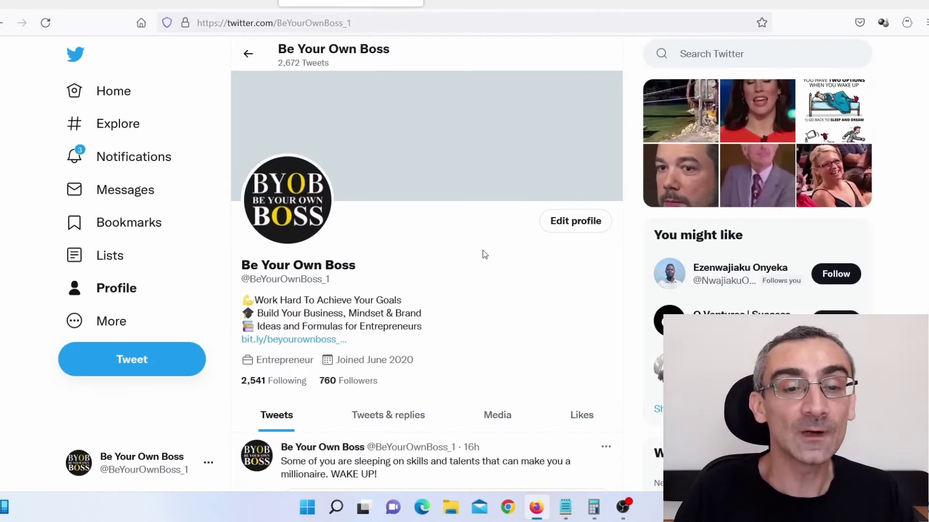
pyautogui.scroll(-3, 486, 256)
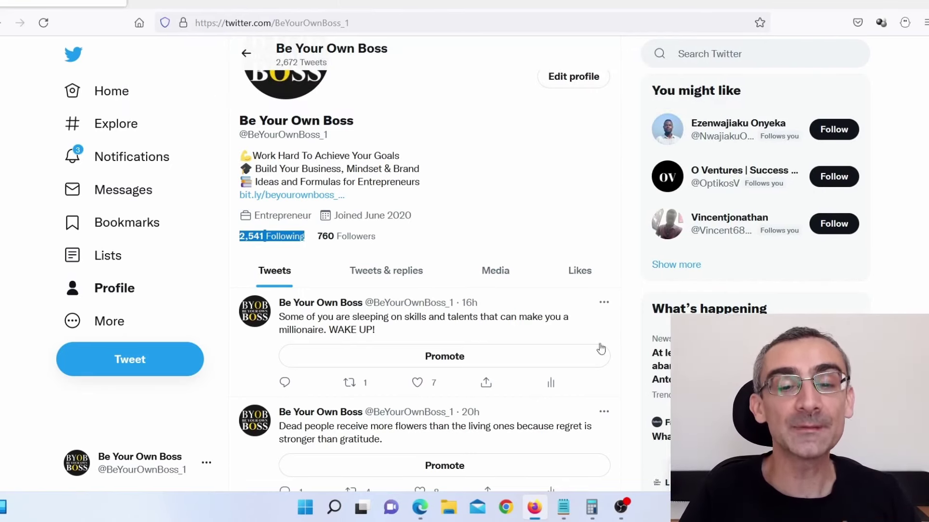
pyautogui.click(420, 507)
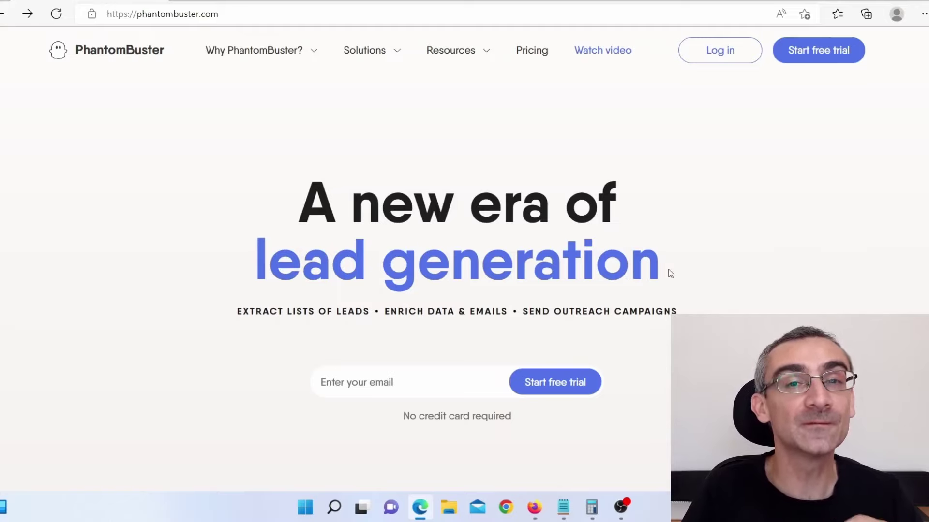
# Step: Open PhantomBuster's 14-day free trial signup and point out its Email and Password fields
pyautogui.click(559, 390)
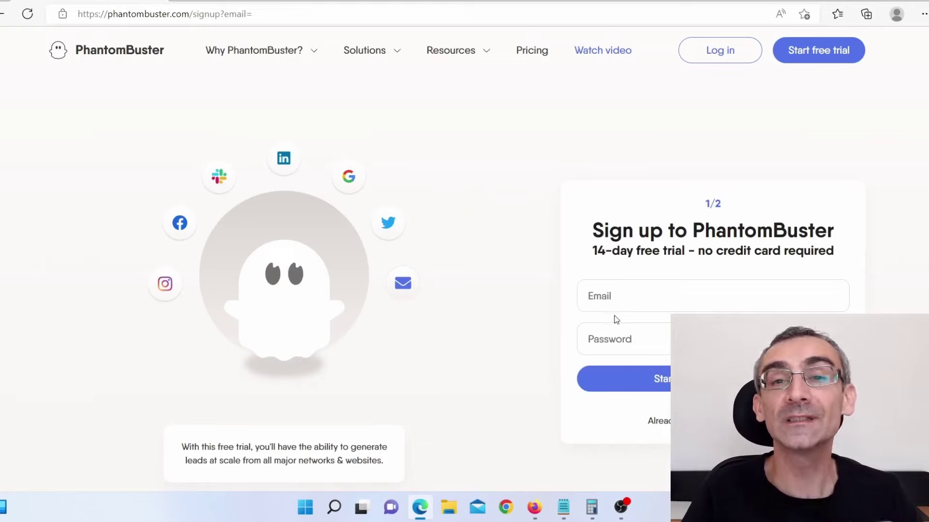
pyautogui.scroll(-1, 619, 320)
pyautogui.click(629, 241)
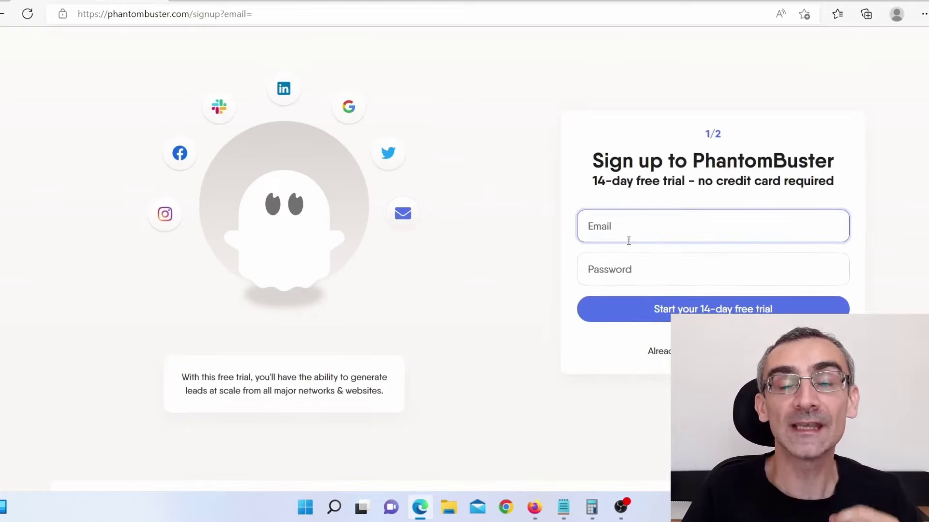
pyautogui.click(607, 267)
pyautogui.click(549, 271)
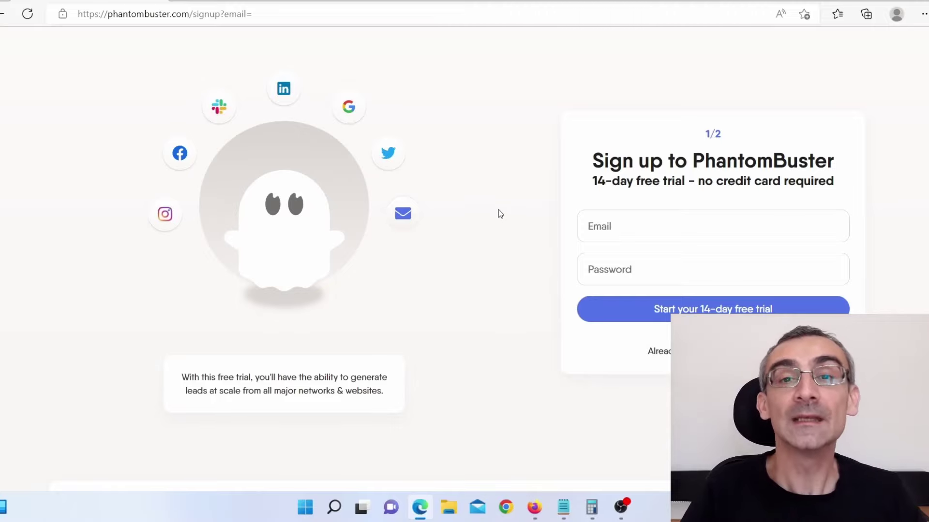
pyautogui.click(534, 508)
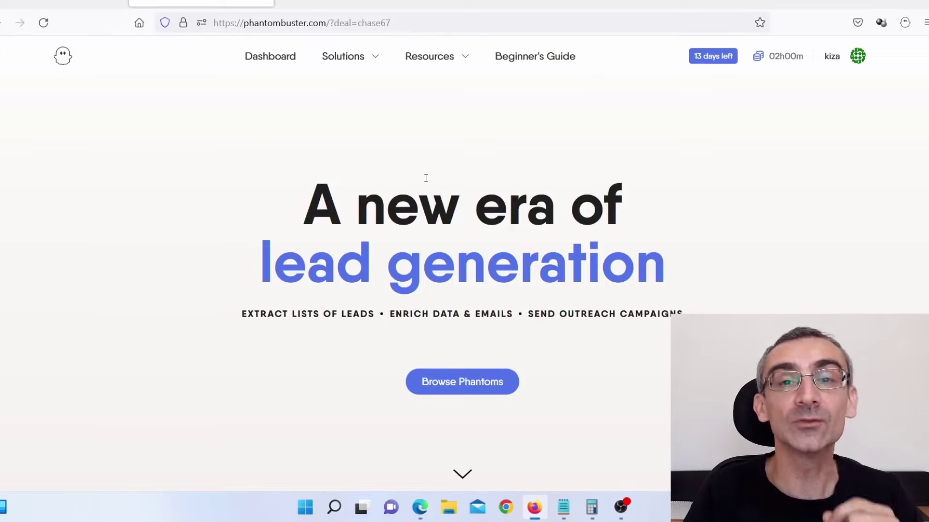
# Step: Show the Twitter phantoms, including Twitter Follower Collector and Twitter Auto Follow, and scroll through the list
pyautogui.moveTo(348, 62)
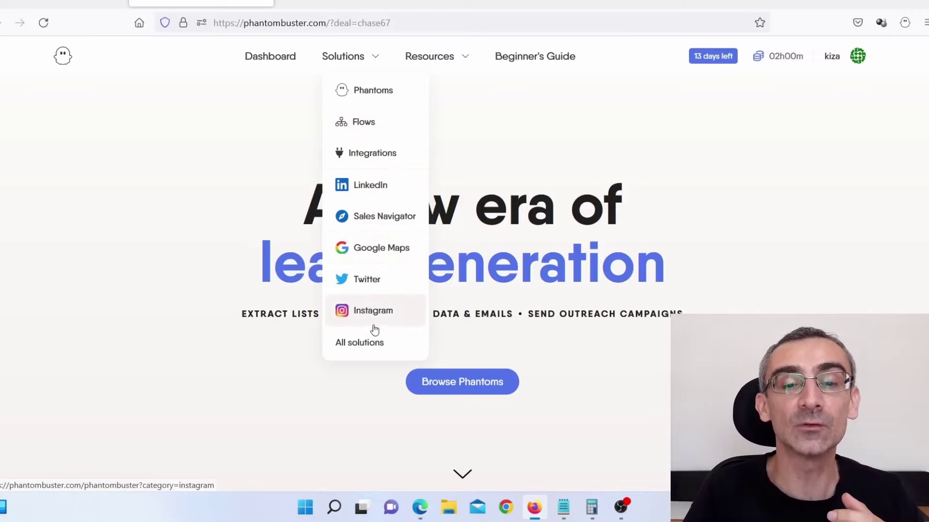
pyautogui.click(376, 285)
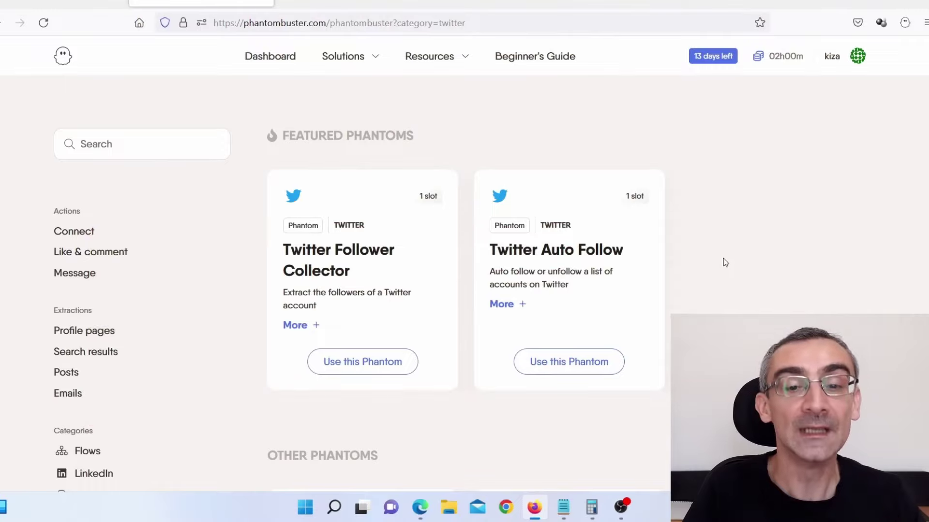
pyautogui.scroll(-15, 729, 274)
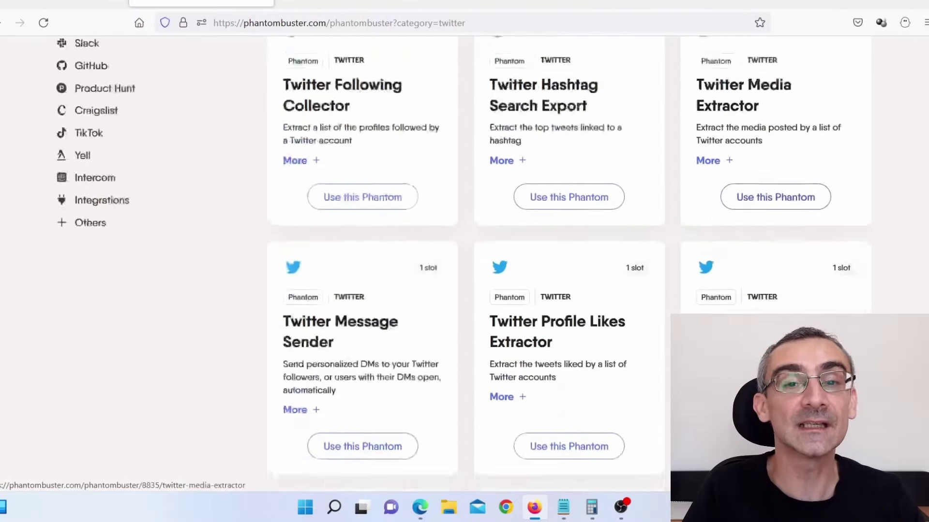
pyautogui.scroll(15, 774, 194)
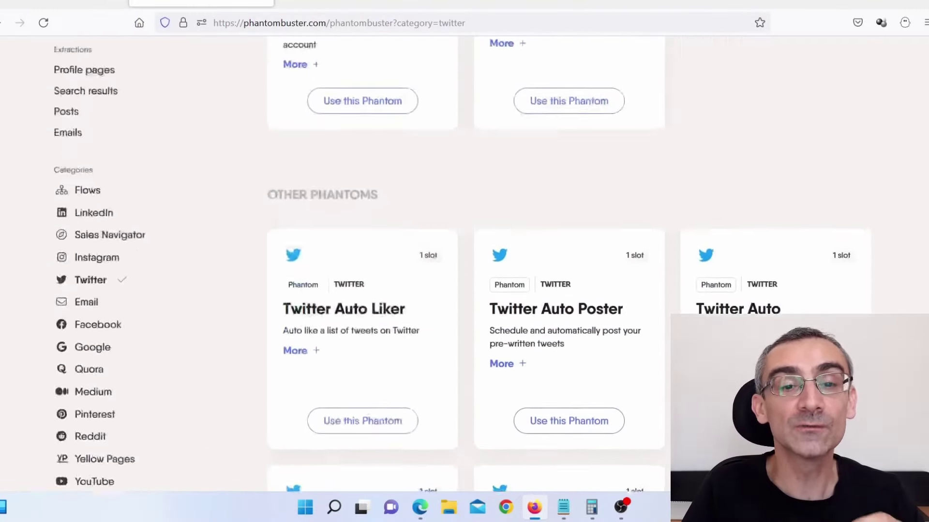
pyautogui.scroll(2, 821, 313)
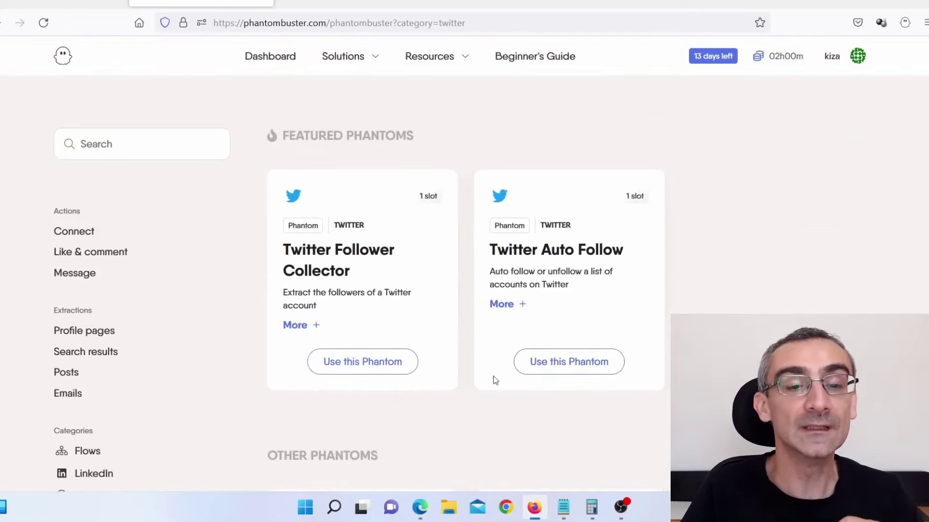
# Step: Begin the Twitter Follower Collector setup and connect it to Twitter with the session cookie
pyautogui.click(364, 363)
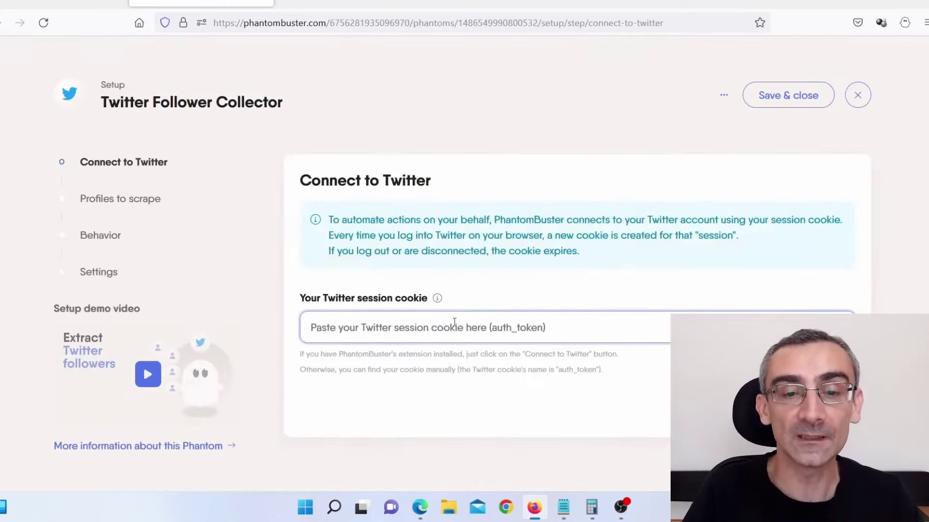
pyautogui.scroll(-1, 623, 289)
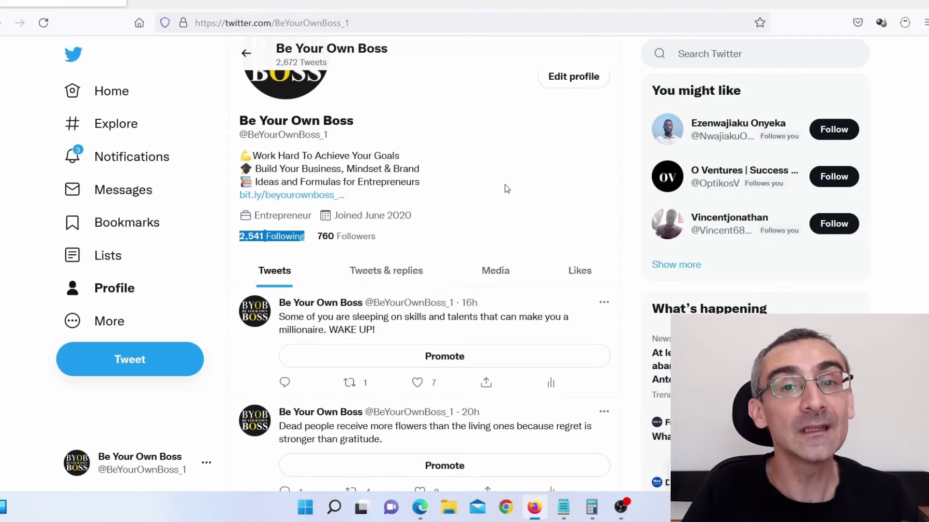
pyautogui.click(217, 2)
pyautogui.click(642, 286)
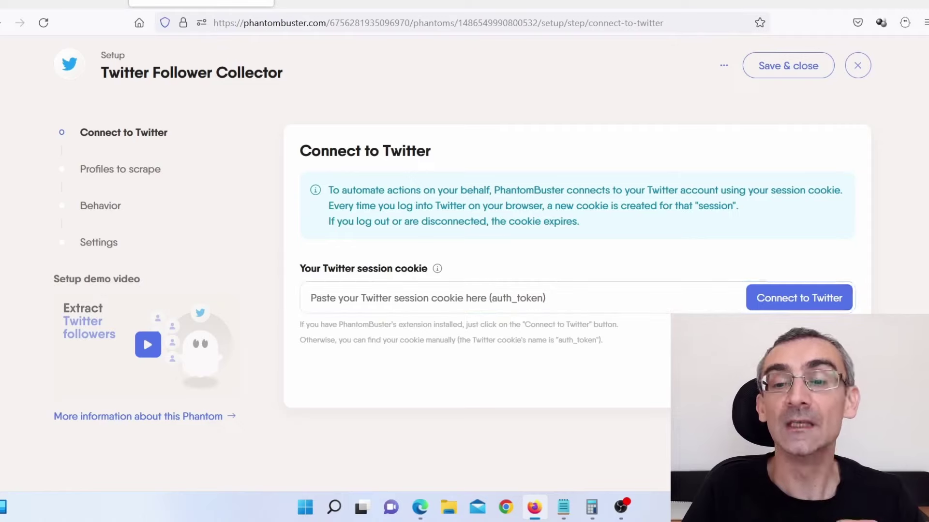
pyautogui.click(794, 299)
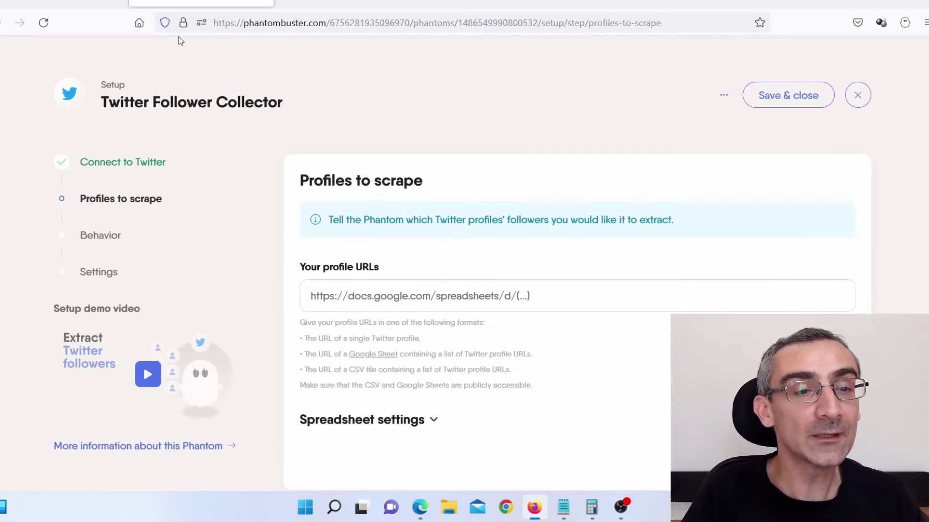
# Step: Copy the Twitter profile's URL and paste it as the collector's profile URL
pyautogui.hotkey('ctrl', 'shift', 'Tab')
pyautogui.click(268, 22)
pyautogui.hotkey('ctrl', 'c')
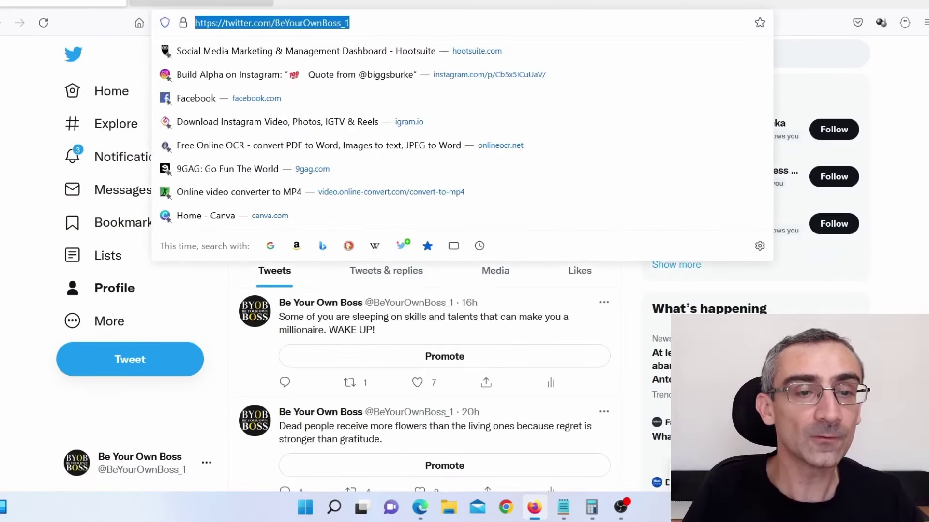
pyautogui.click(242, 4)
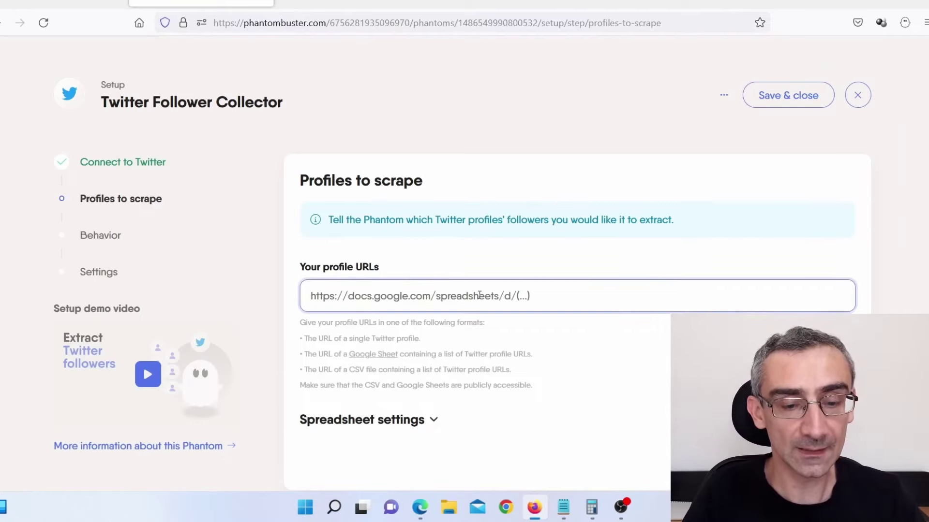
pyautogui.hotkey('ctrl', 'v')
# Step: Accept the Behavior and Settings defaults, 10 profiles per launch, and save the setup
pyautogui.scroll(-2, 689, 247)
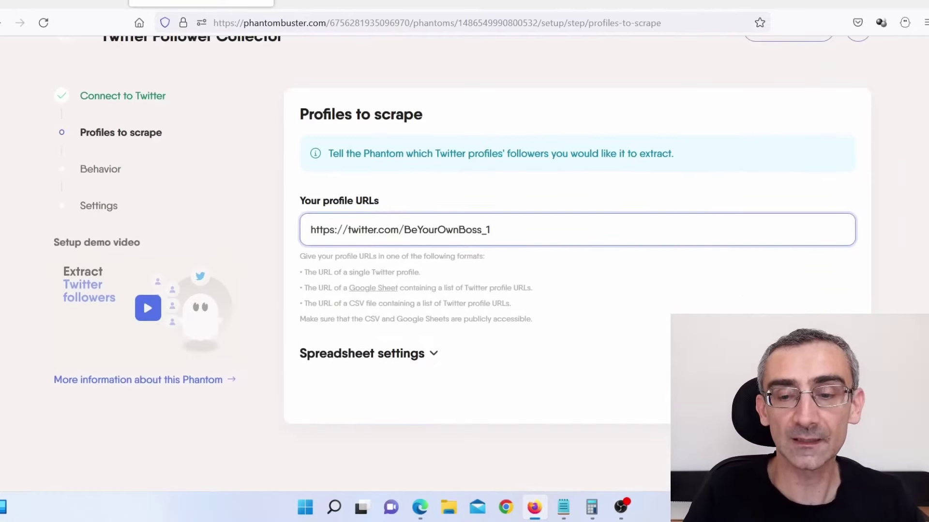
pyautogui.press('Return')
pyautogui.scroll(-2, 643, 228)
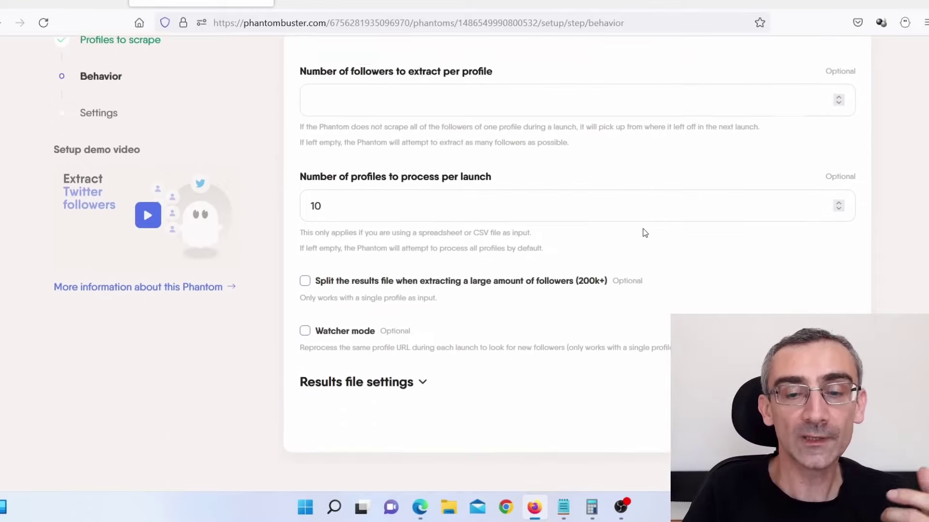
pyautogui.scroll(-1, 643, 228)
pyautogui.press('Return')
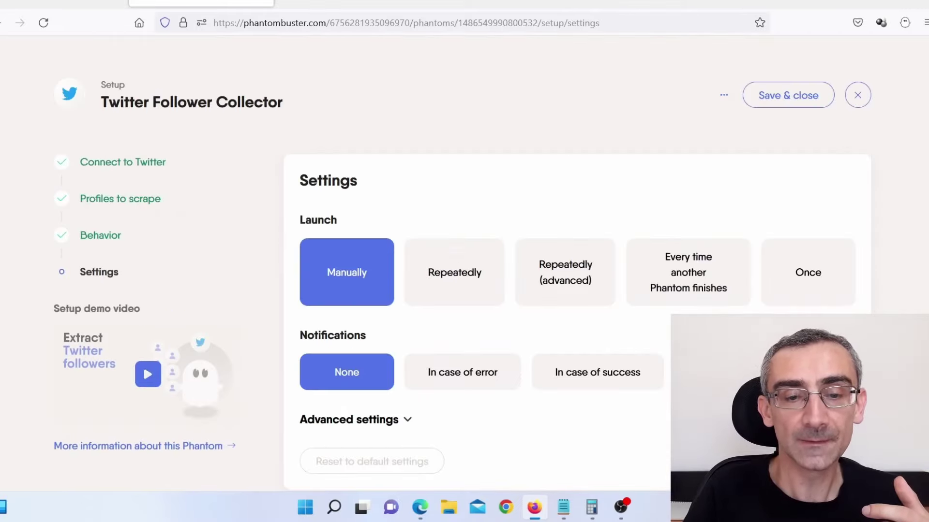
pyautogui.scroll(-2, 554, 225)
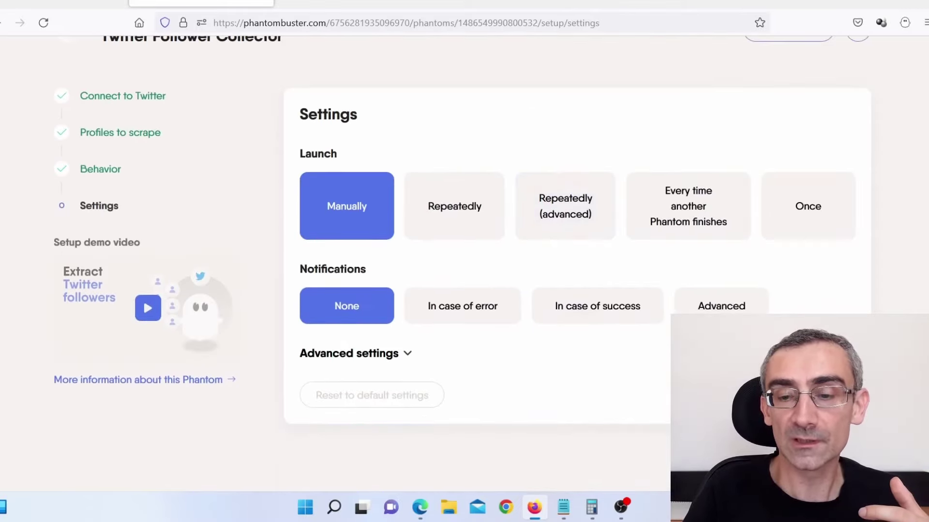
pyautogui.press('Return')
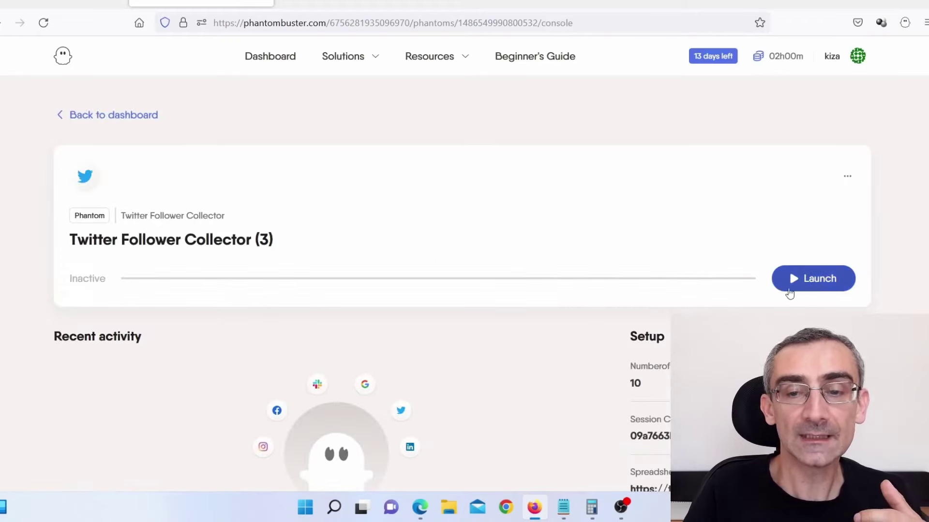
# Step: Launch the collector and let it finish, gathering 758 of the profile's 760 followers into result.csv
pyautogui.click(813, 289)
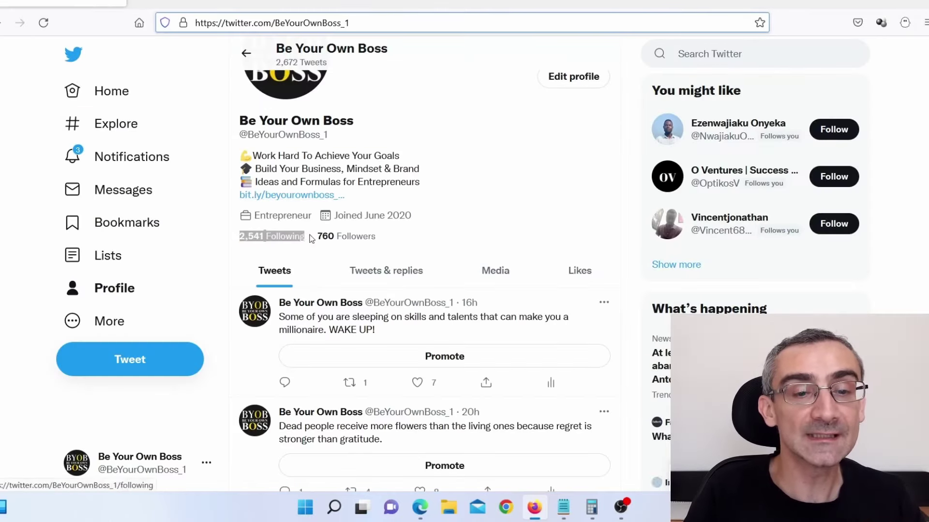
pyautogui.moveTo(315, 237); pyautogui.dragTo(383, 243)
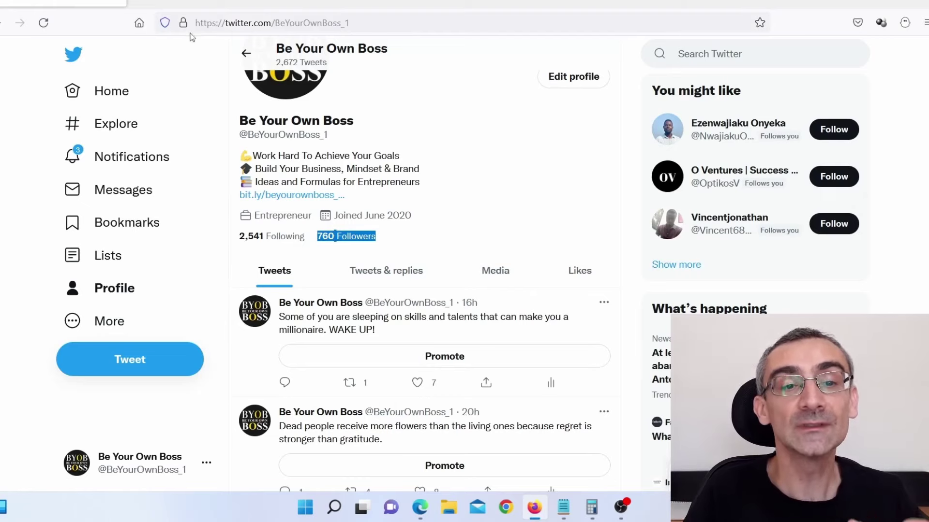
pyautogui.click(193, 4)
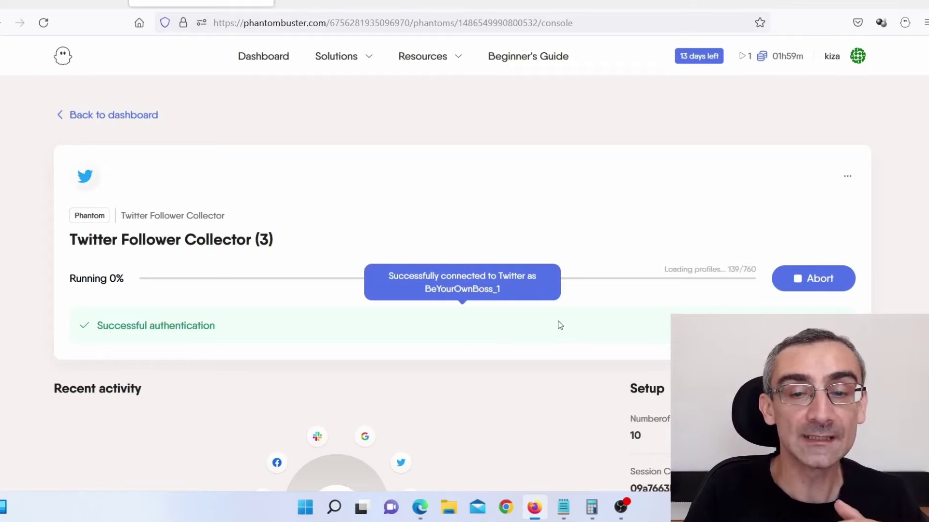
pyautogui.scroll(-3, 558, 323)
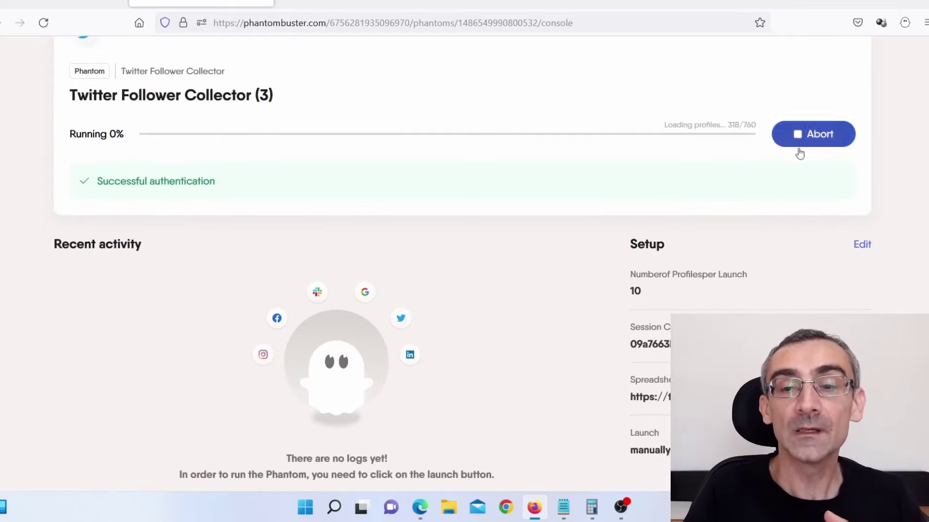
pyautogui.moveTo(105, 184)
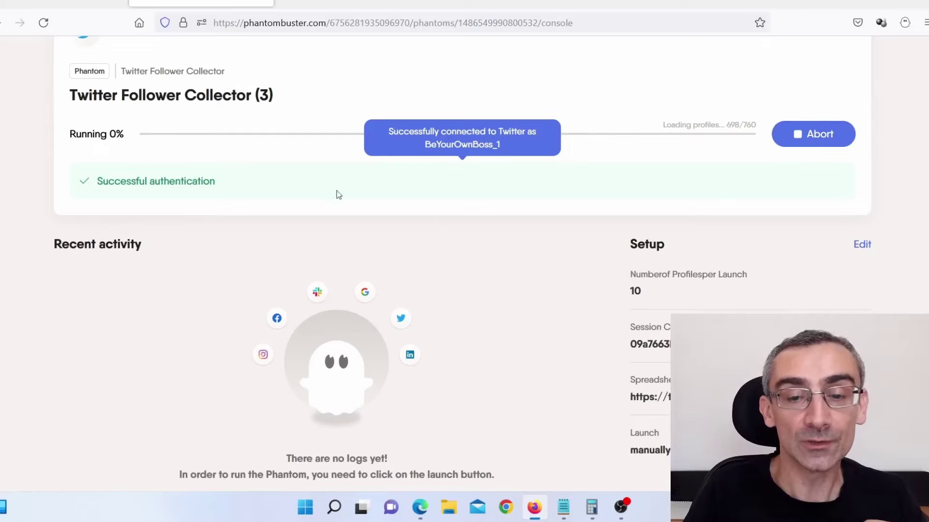
pyautogui.scroll(-2, 483, 265)
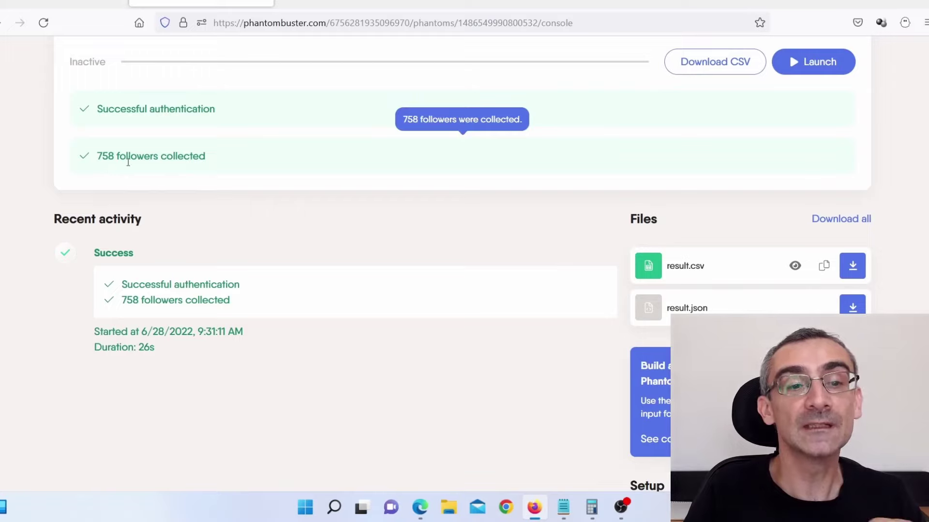
pyautogui.moveTo(398, 259)
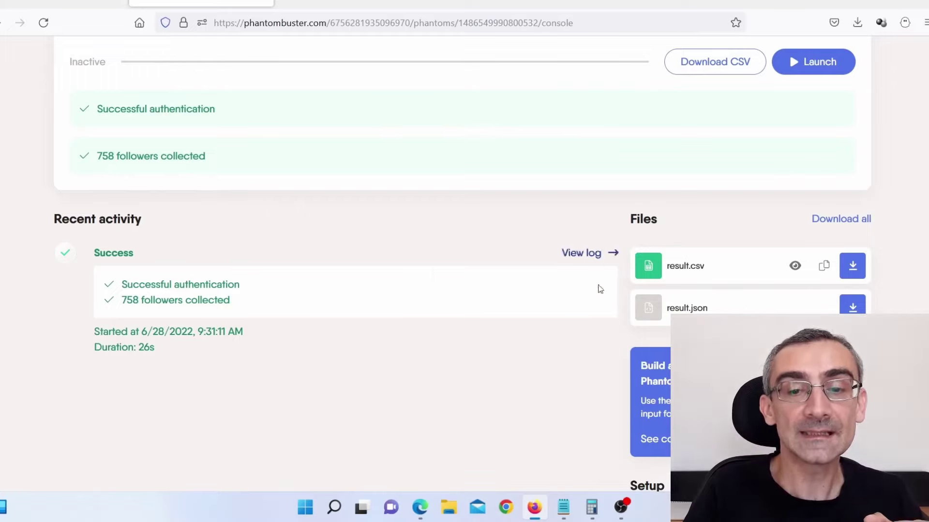
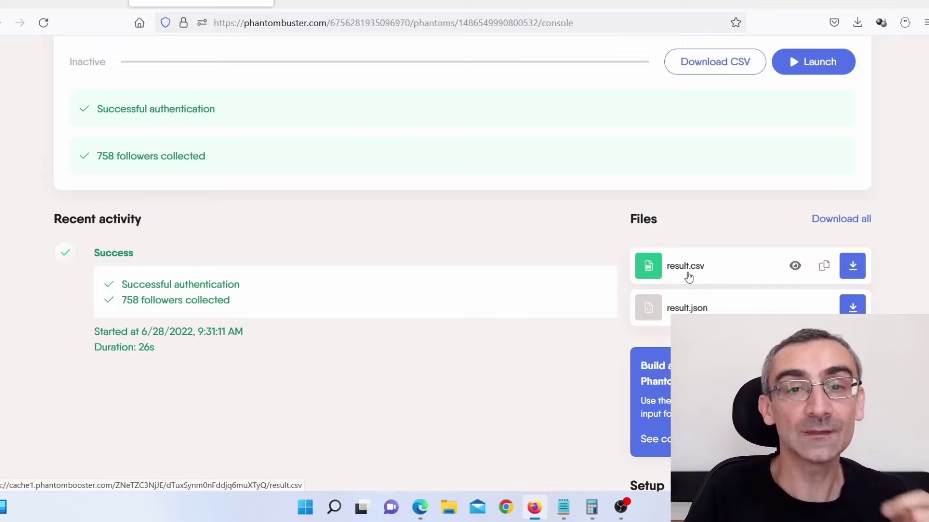
# Step: Copy the result.csv link, then start a new Twitter Message Sender phantom from the Twitter catalogue
pyautogui.click(823, 267)
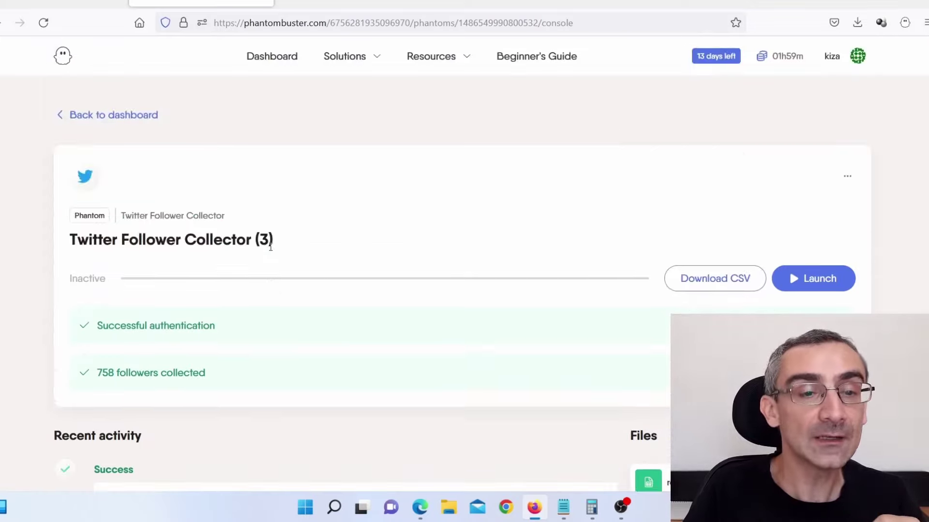
pyautogui.scroll(5, 257, 257)
pyautogui.moveTo(340, 65)
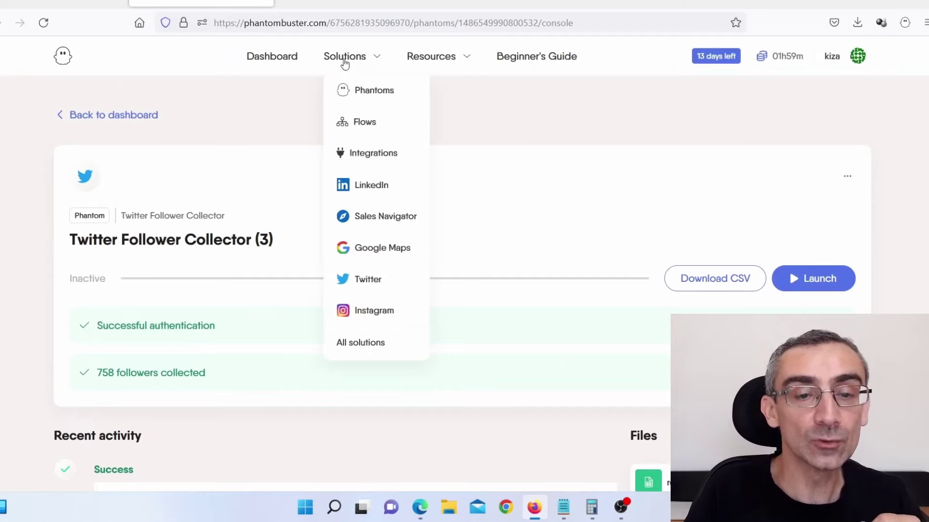
pyautogui.click(370, 280)
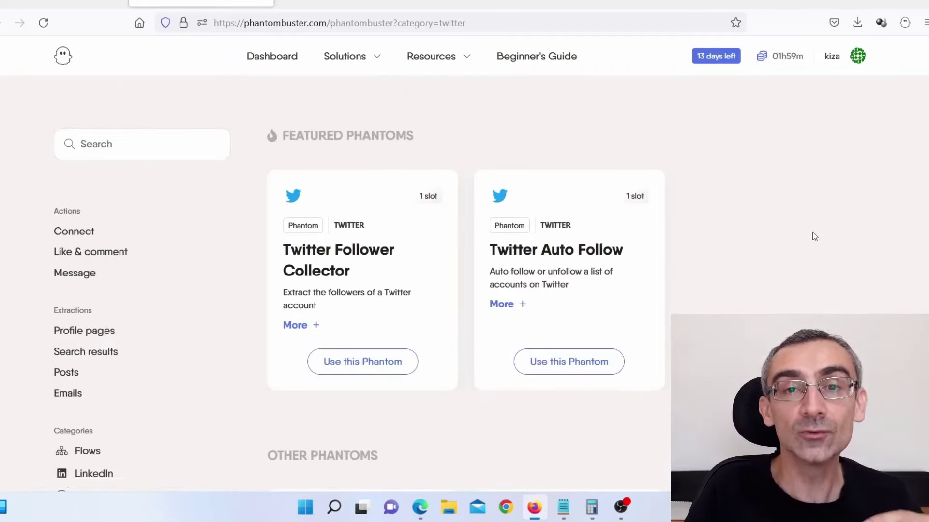
pyautogui.scroll(-5, 830, 238)
pyautogui.scroll(-10, 863, 280)
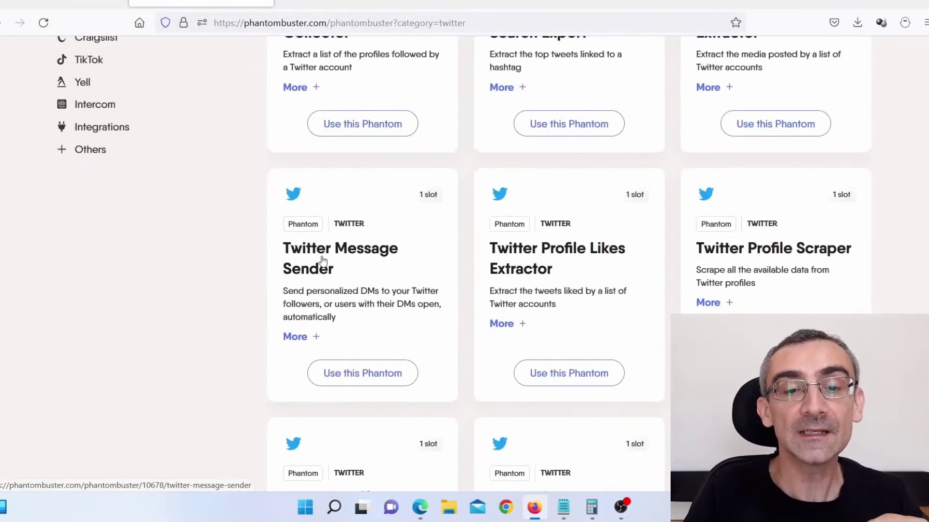
pyautogui.click(367, 376)
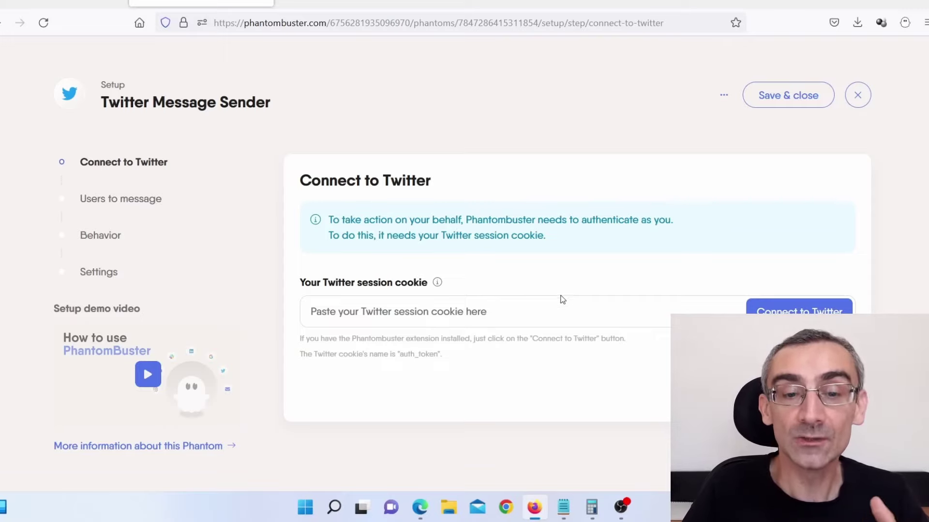
# Step: Remove the result.csv link from the cookie field and keep it in the notes instead
pyautogui.click(449, 310)
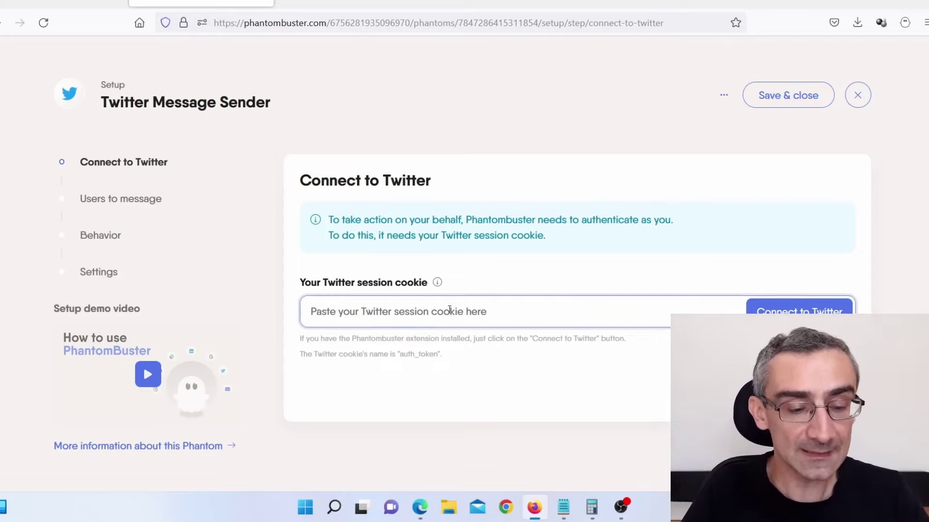
pyautogui.hotkey('ctrl', 'v')
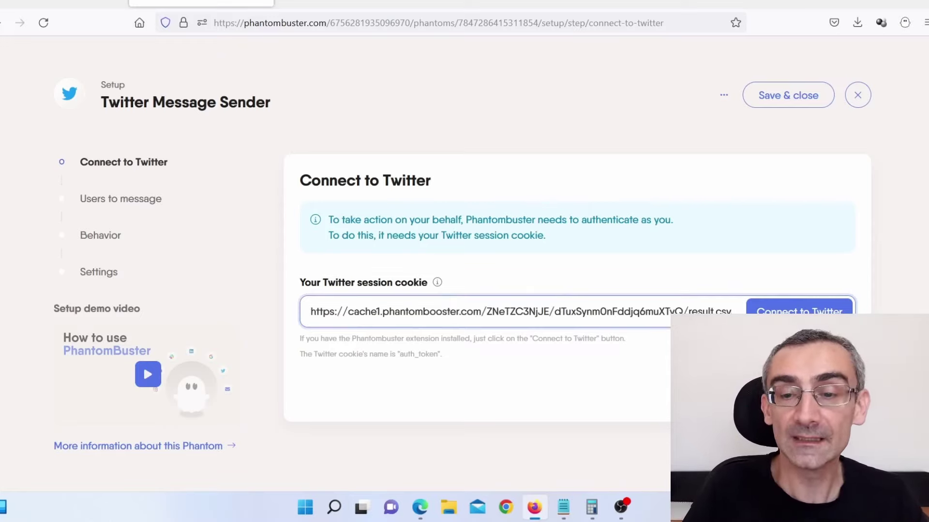
pyautogui.moveTo(733, 311); pyautogui.dragTo(251, 321)
pyautogui.press('BackSpace')
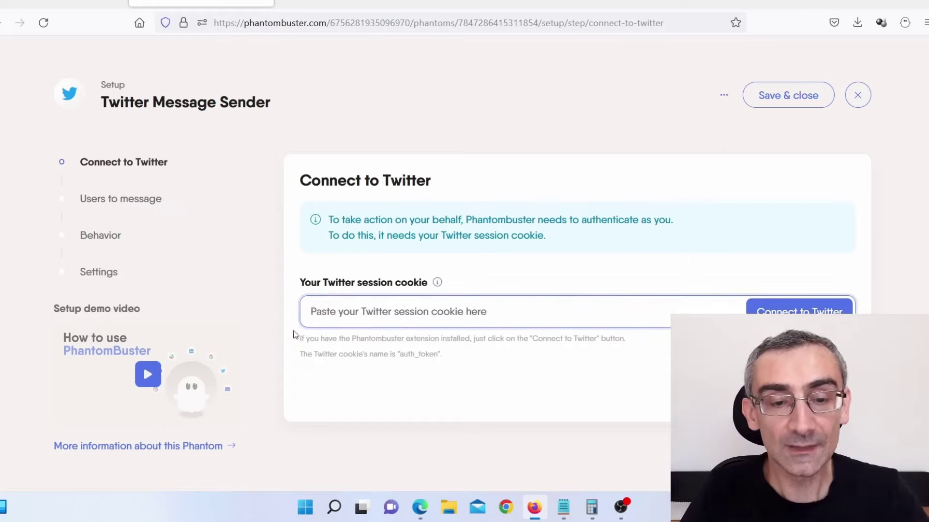
pyautogui.click(562, 512)
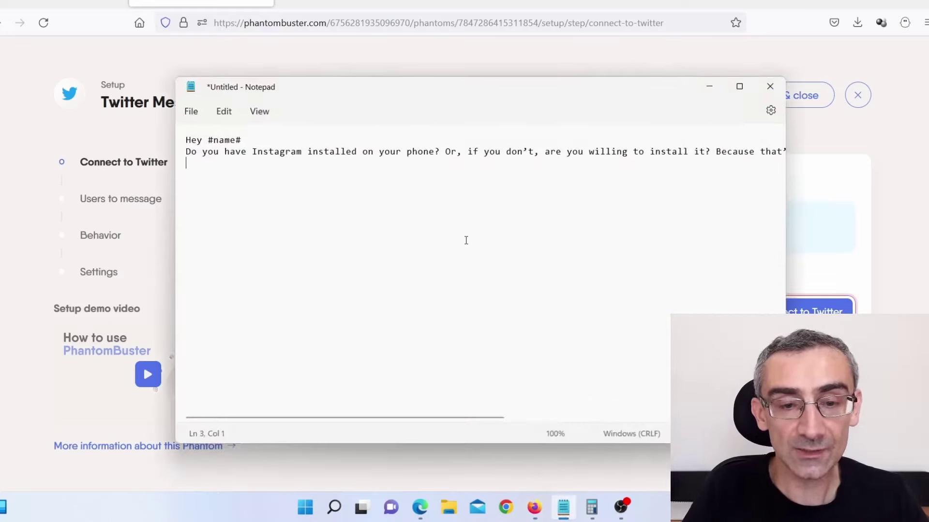
pyautogui.click(470, 239)
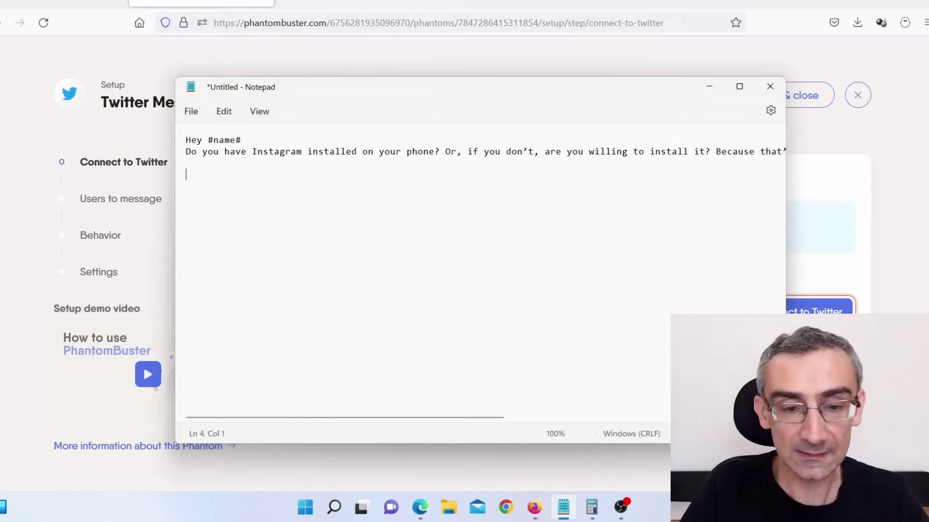
pyautogui.hotkey('ctrl', 'v')
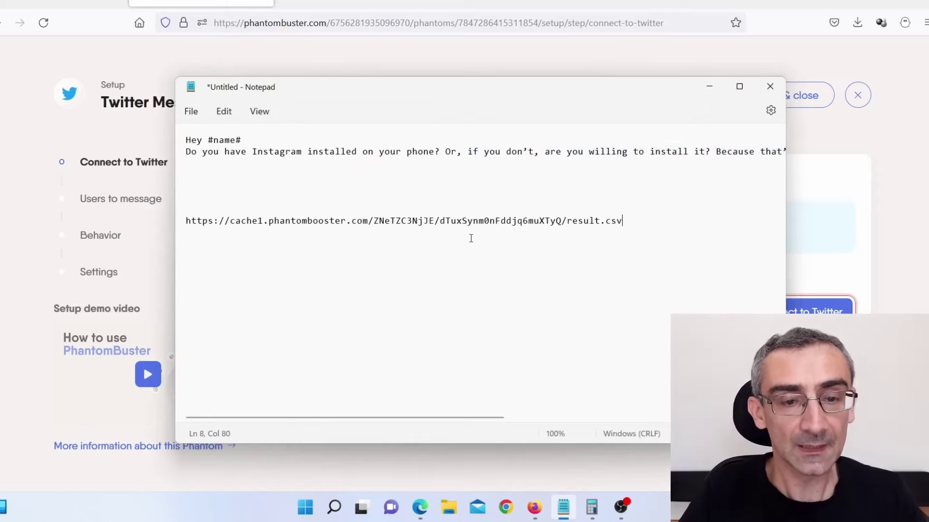
# Step: Fill the session cookie field with the auth_token cookie and connect to Twitter
pyautogui.click(114, 5)
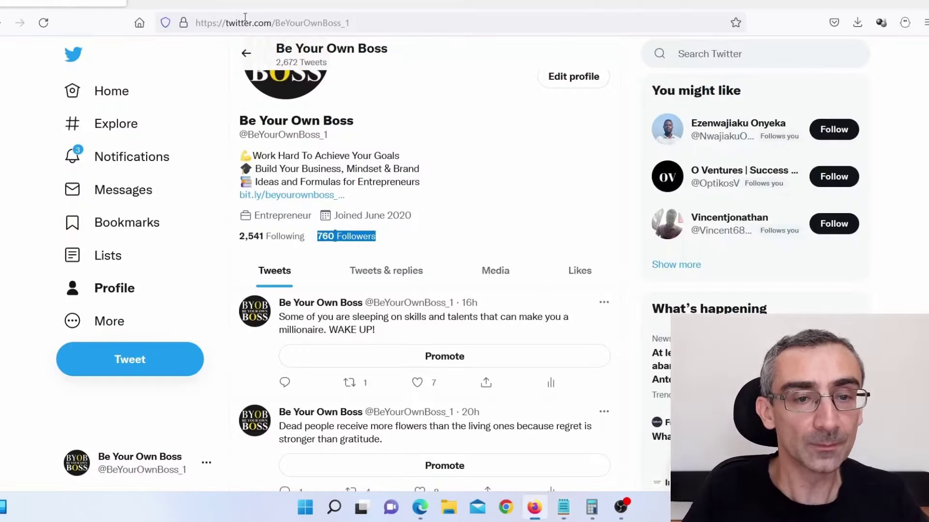
pyautogui.click(245, 18)
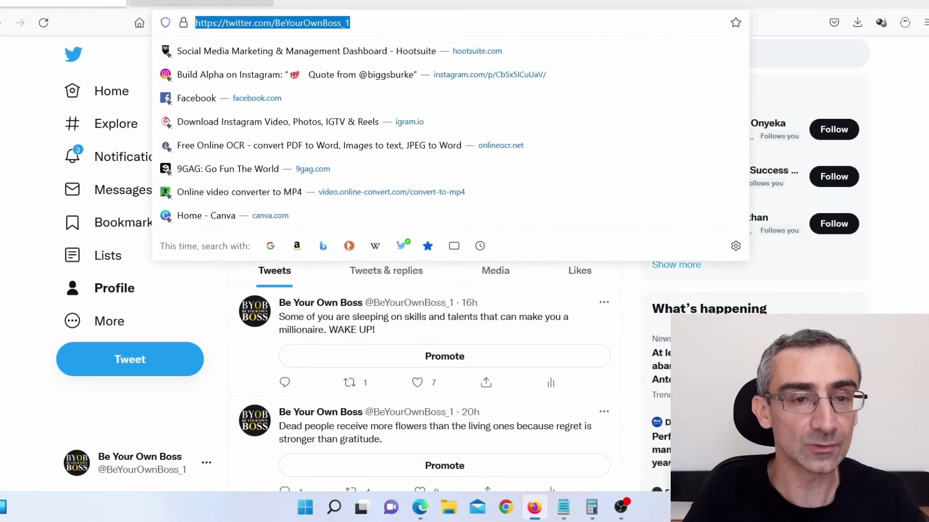
pyautogui.click(241, 3)
pyautogui.hotkey('ctrl', 'v')
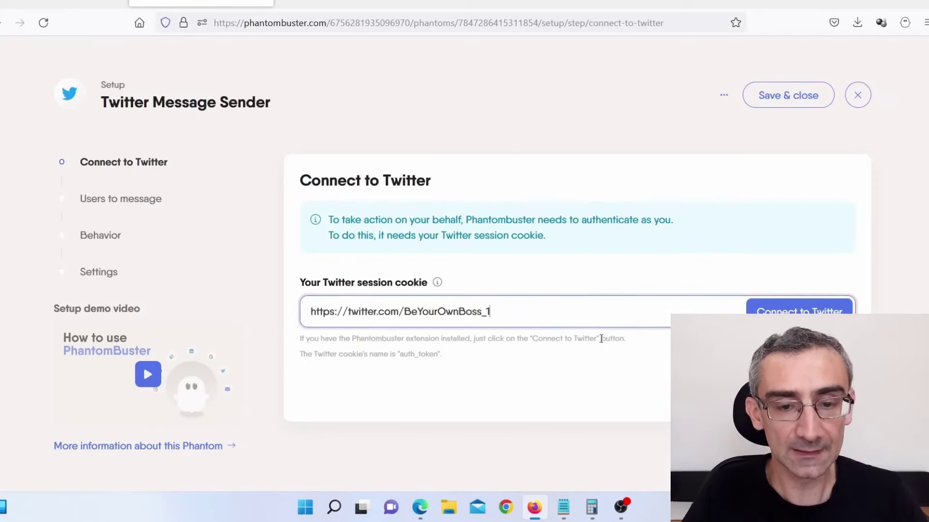
pyautogui.hotkey('ctrl', 'a')
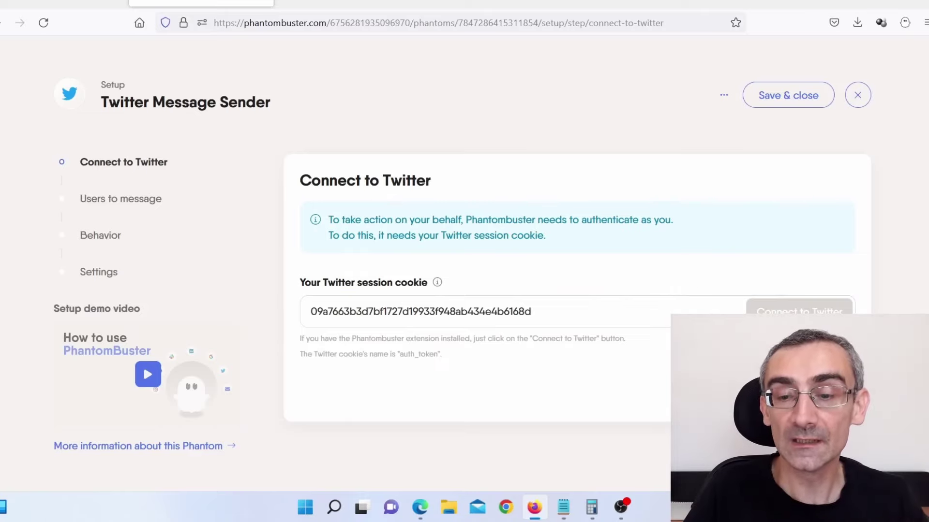
pyautogui.click(799, 311)
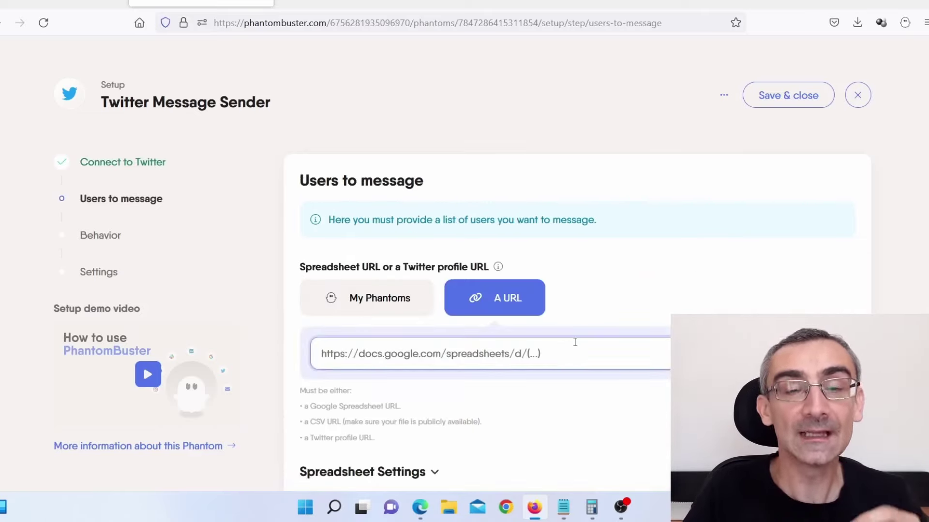
# Step: Use the Twitter Follower Collector (3) result.csv link as the users to message and save
pyautogui.click(563, 507)
pyautogui.moveTo(623, 220); pyautogui.dragTo(196, 191)
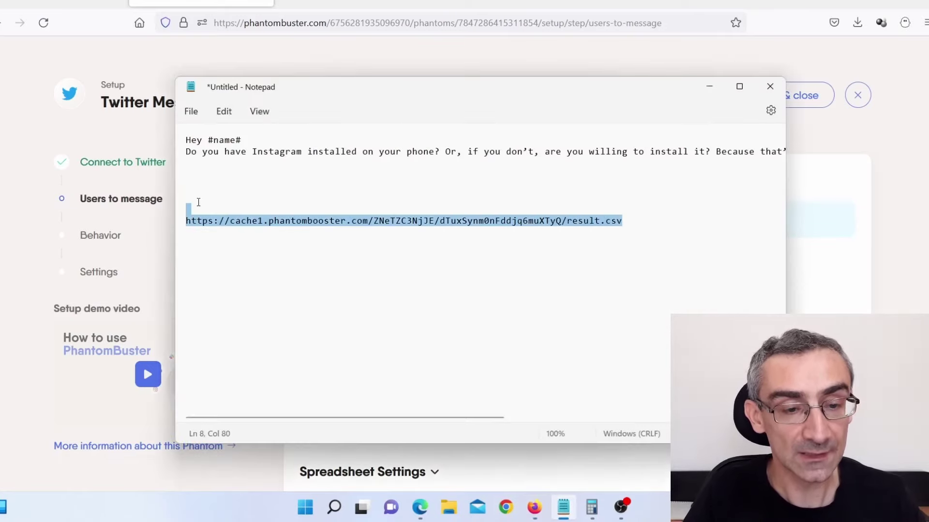
pyautogui.click(29, 397)
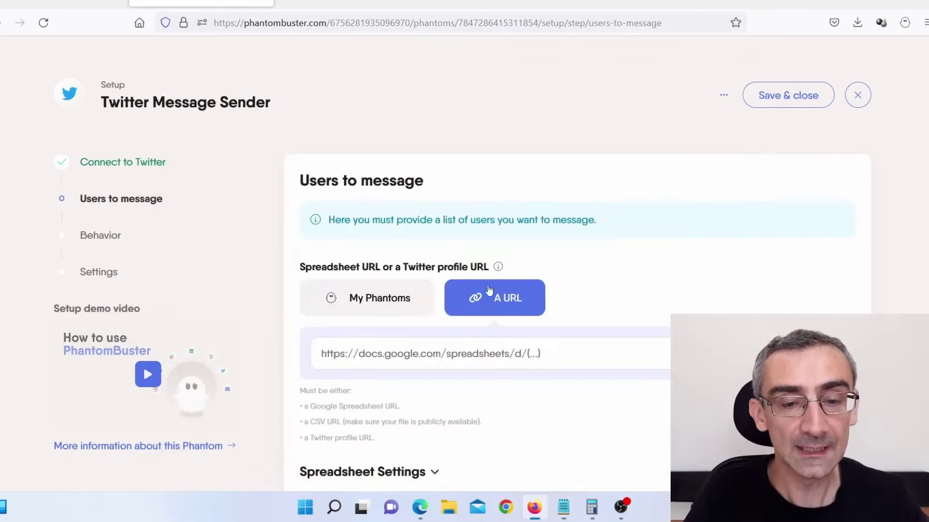
pyautogui.click(560, 355)
pyautogui.hotkey('ctrl', 'v')
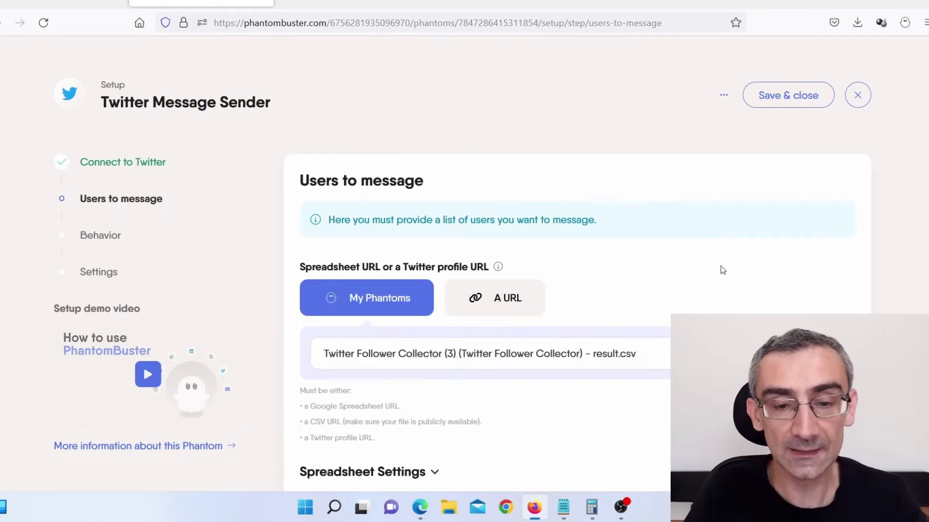
pyautogui.scroll(-2, 725, 261)
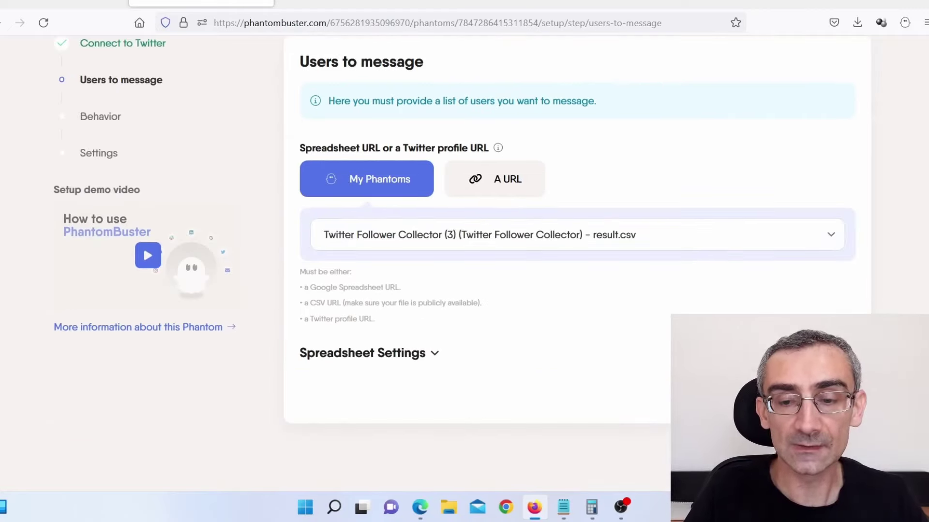
pyautogui.click(362, 269)
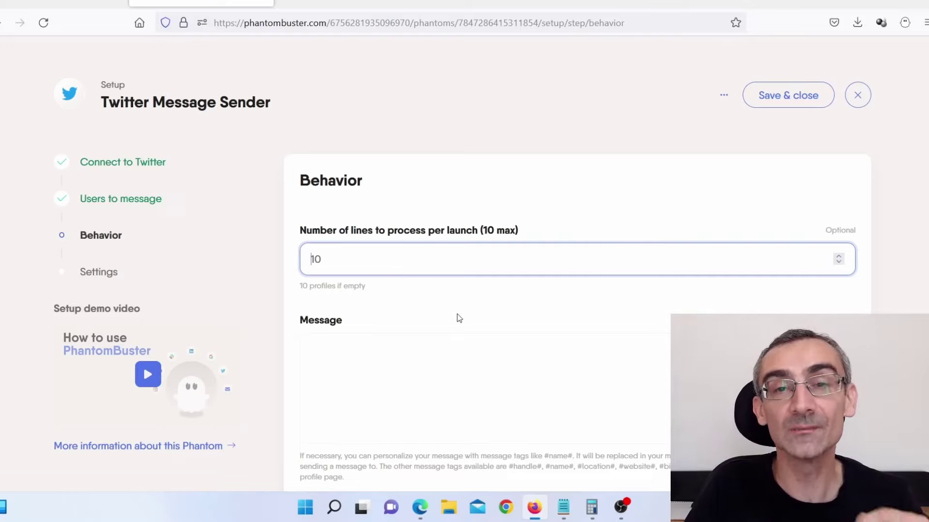
# Step: Paste the prepared 'Hey #name#' Instagram DM from the notes into the Message field
pyautogui.scroll(-4, 462, 312)
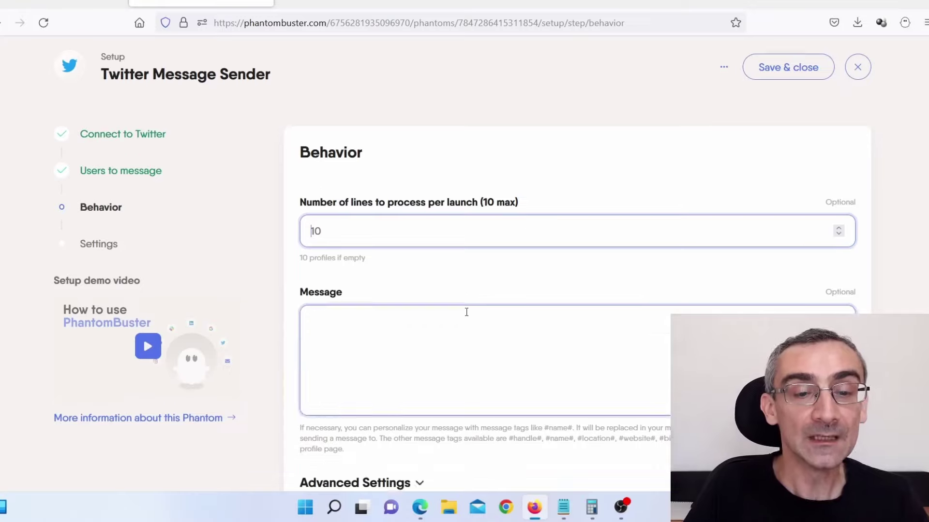
pyautogui.click(561, 511)
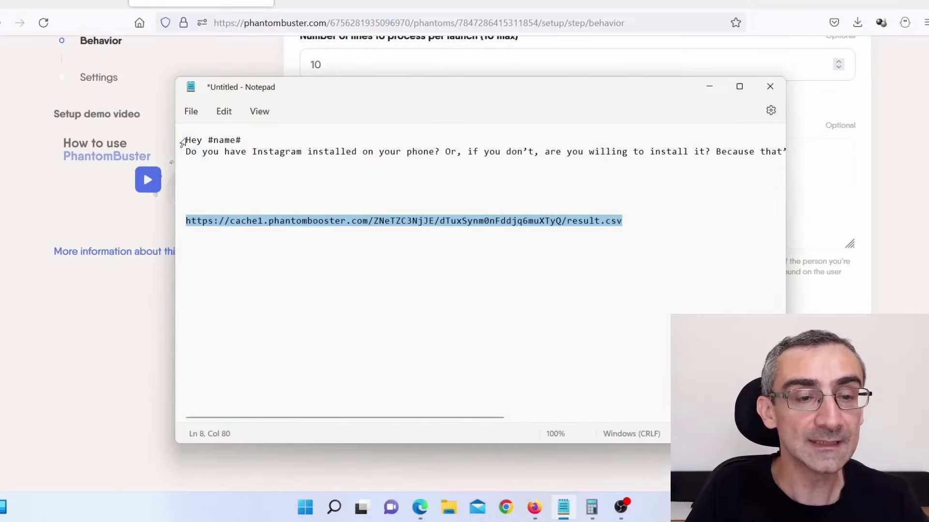
pyautogui.moveTo(186, 140); pyautogui.dragTo(192, 167)
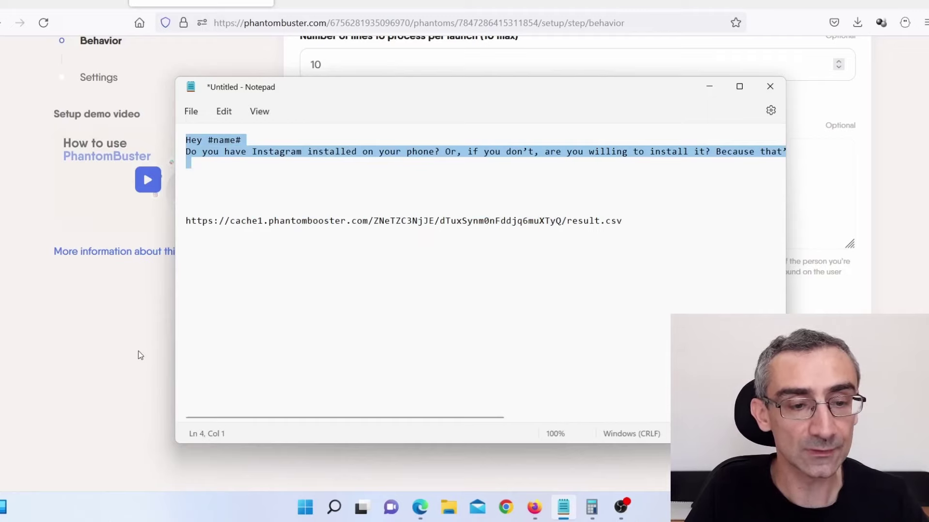
pyautogui.click(136, 349)
pyautogui.click(356, 168)
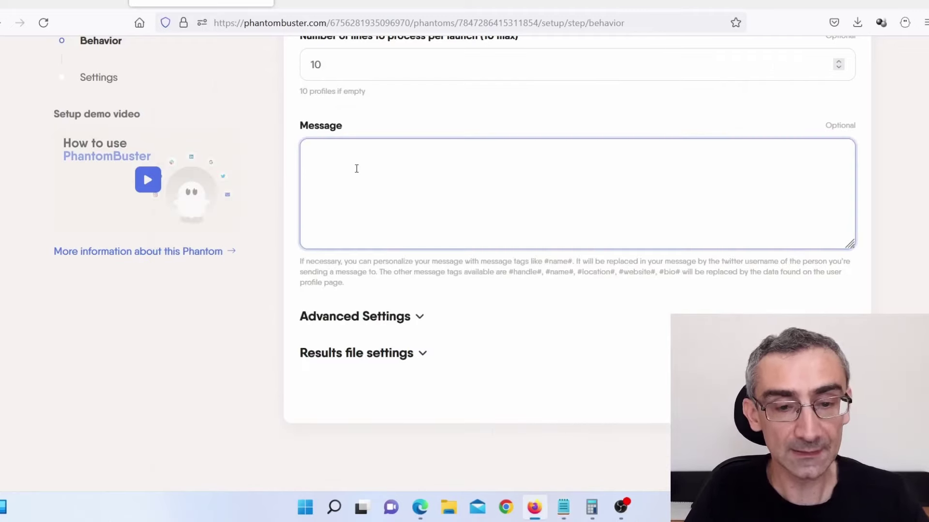
pyautogui.write("Hey #name# Do you have Instagram installed on your phone? Or, if you don't, are you willing to install it? Because that's all you need to start earning money online. If you are interested I can show you how.")
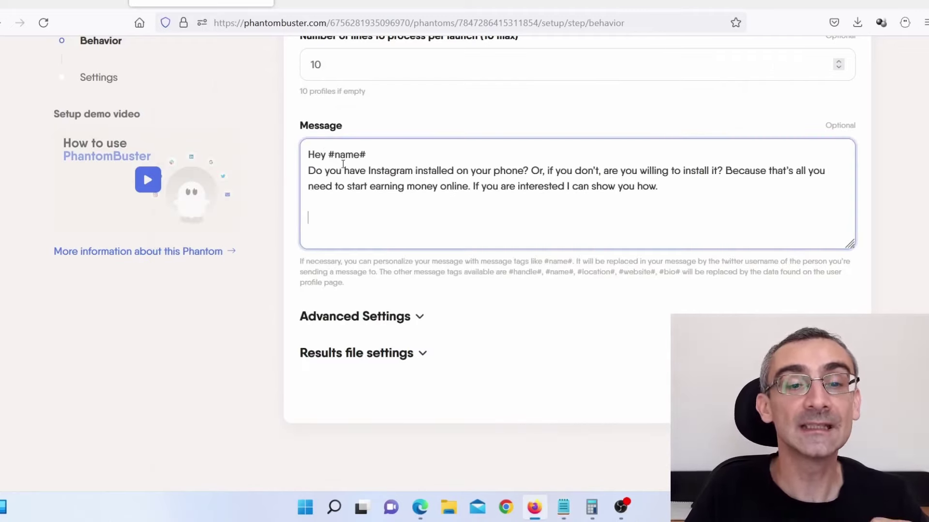
pyautogui.moveTo(329, 155); pyautogui.dragTo(366, 156)
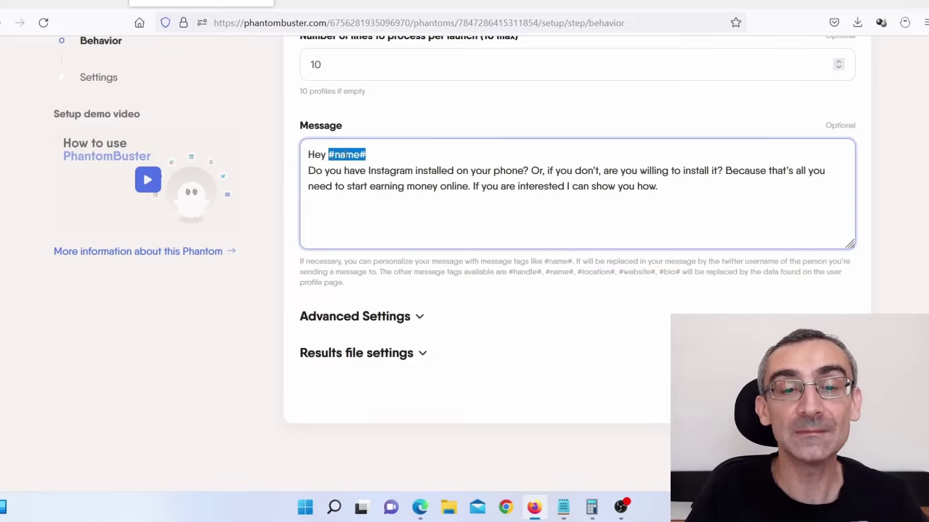
pyautogui.click(389, 157)
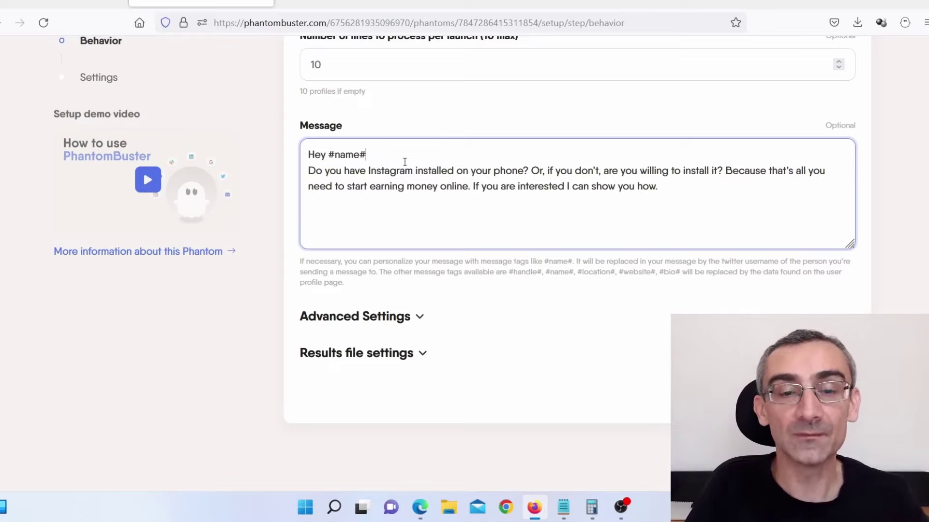
# Step: Review the message body ending 'If you are interested I can show you how.'
pyautogui.moveTo(311, 173); pyautogui.dragTo(639, 201)
pyautogui.click(675, 195)
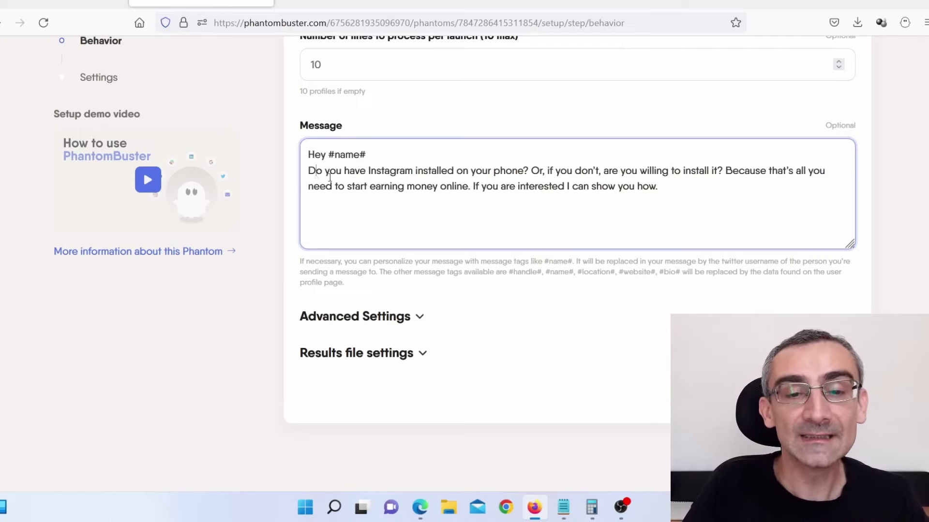
pyautogui.moveTo(316, 171); pyautogui.dragTo(664, 197)
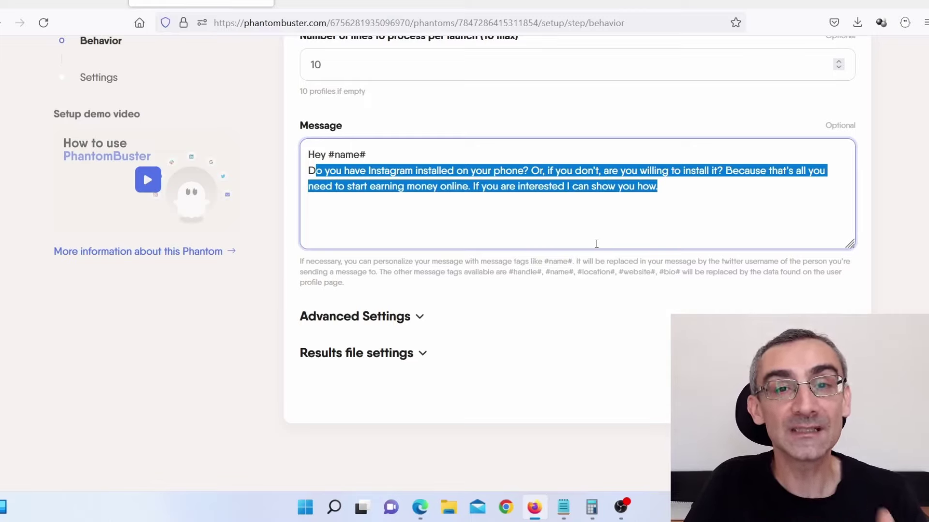
pyautogui.click(593, 231)
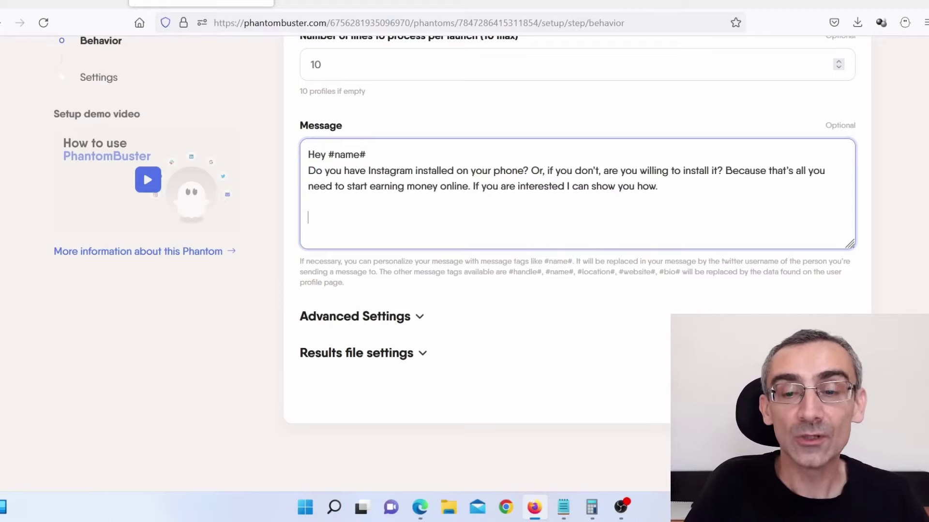
# Step: Go past the Settings step and Save & close the Twitter Message Sender setup
pyautogui.click(812, 392)
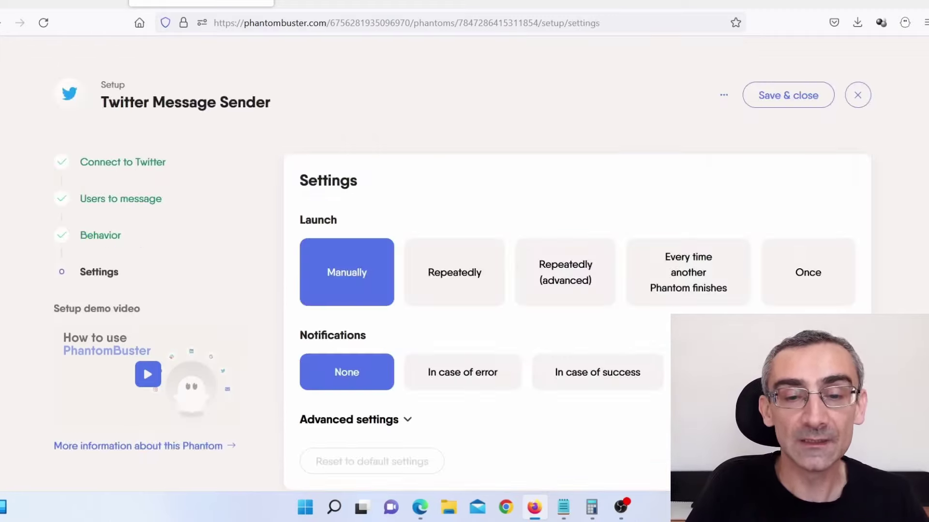
pyautogui.scroll(-2, 658, 164)
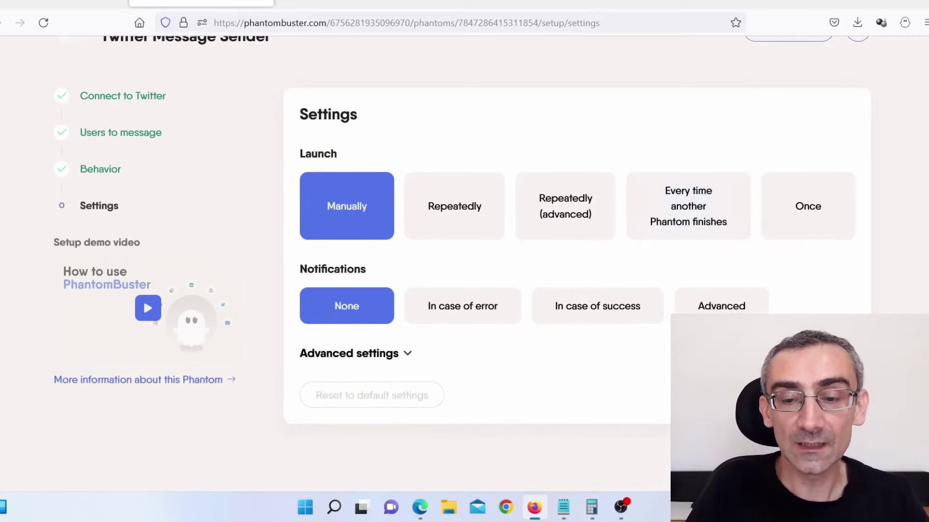
pyautogui.click(812, 395)
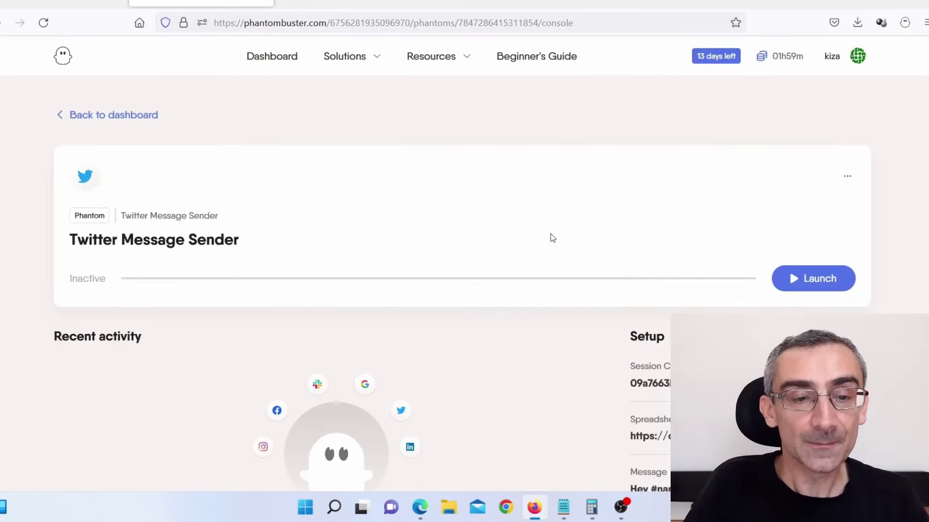
pyautogui.scroll(-3, 588, 239)
pyautogui.scroll(2, 596, 245)
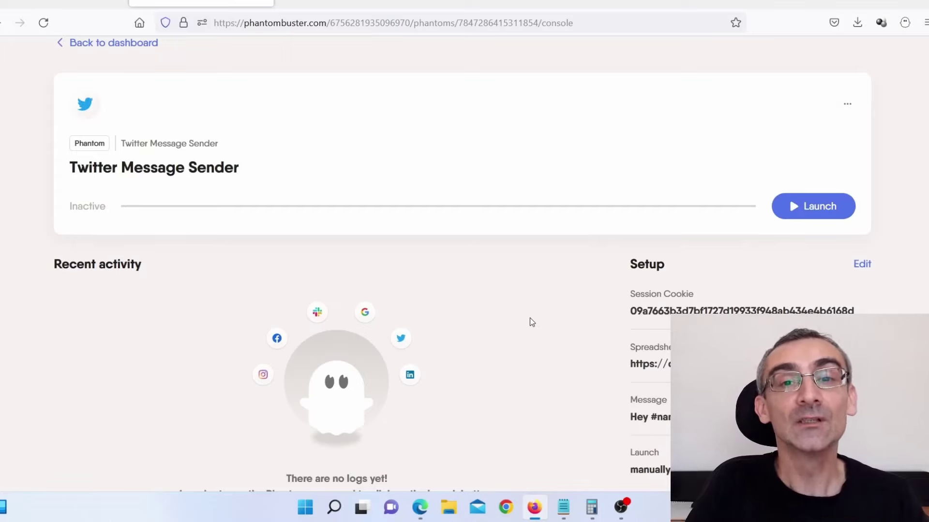
# Step: Briefly show the Calculator's 40 × 24 = 960 result, then minimize it
pyautogui.hotkey('alt', 'Tab')
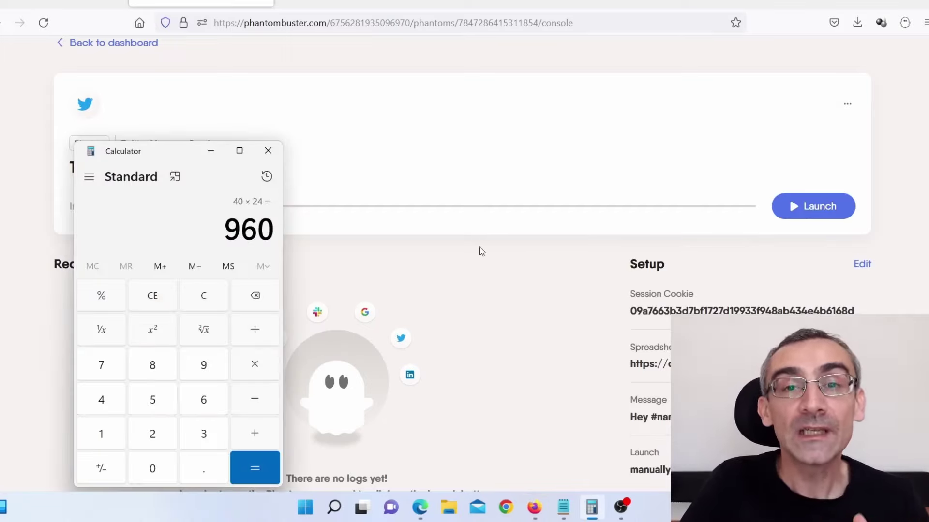
pyautogui.click(209, 156)
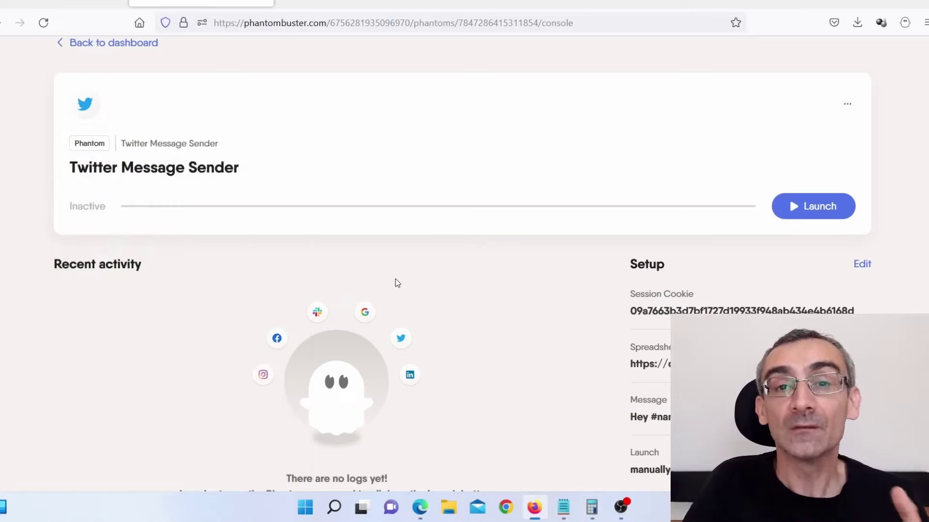
pyautogui.scroll(3, 396, 283)
# Step: Scroll through the Twitter phantom catalogue, including Follower Collector and Auto Follow, then back up
pyautogui.moveTo(346, 57)
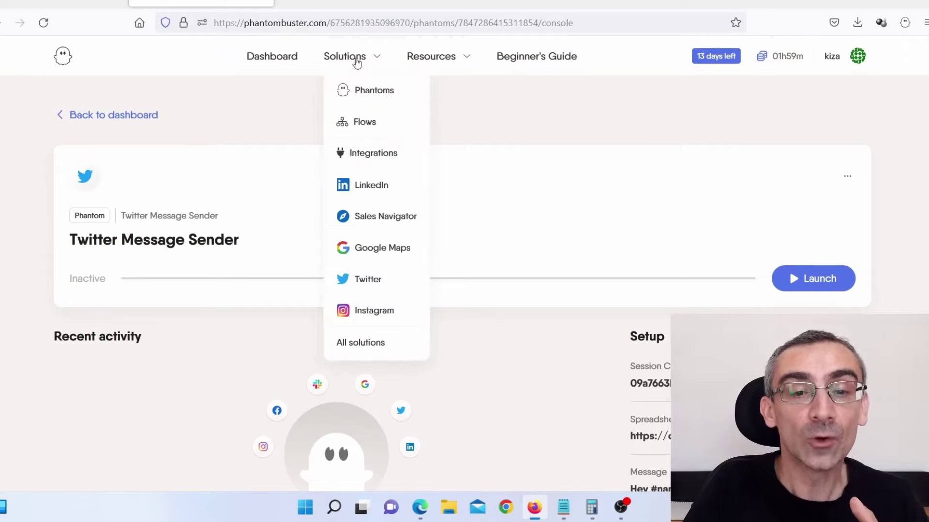
pyautogui.click(369, 278)
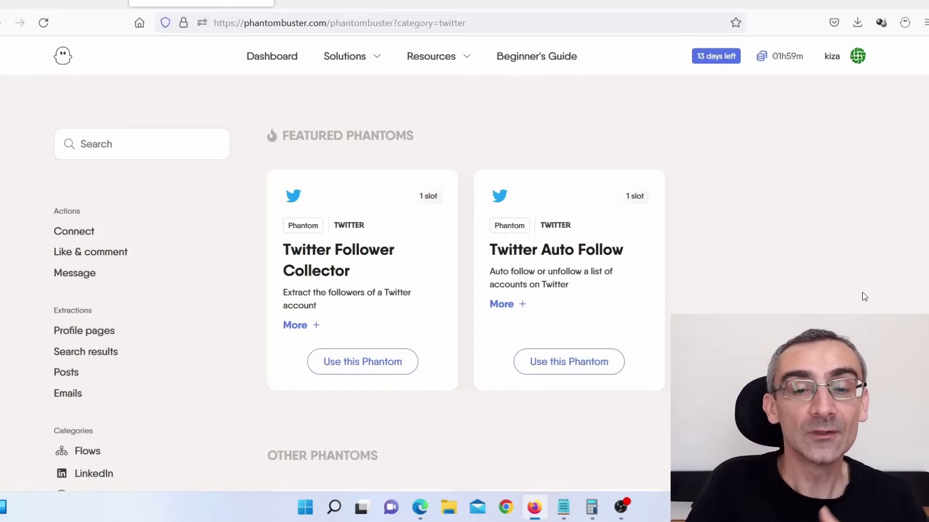
pyautogui.scroll(-7, 862, 292)
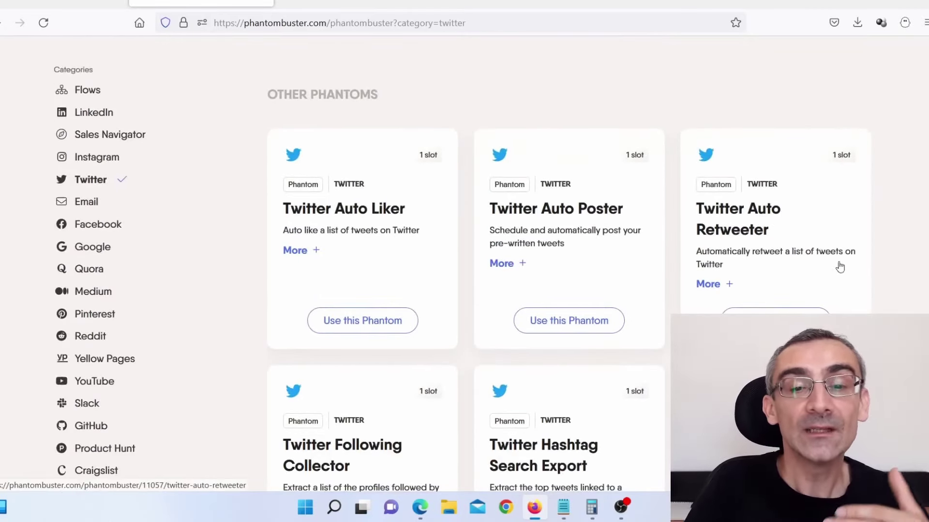
pyautogui.scroll(-7, 629, 280)
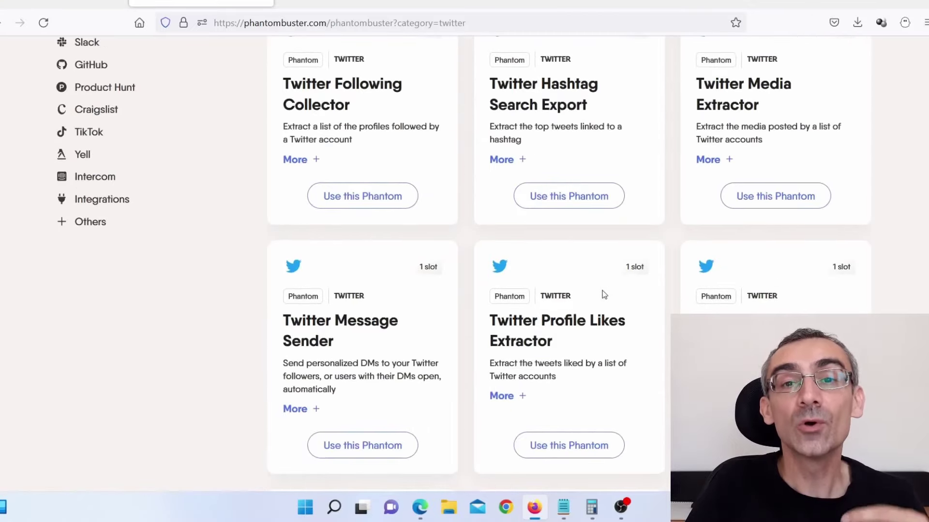
pyautogui.scroll(-4, 575, 298)
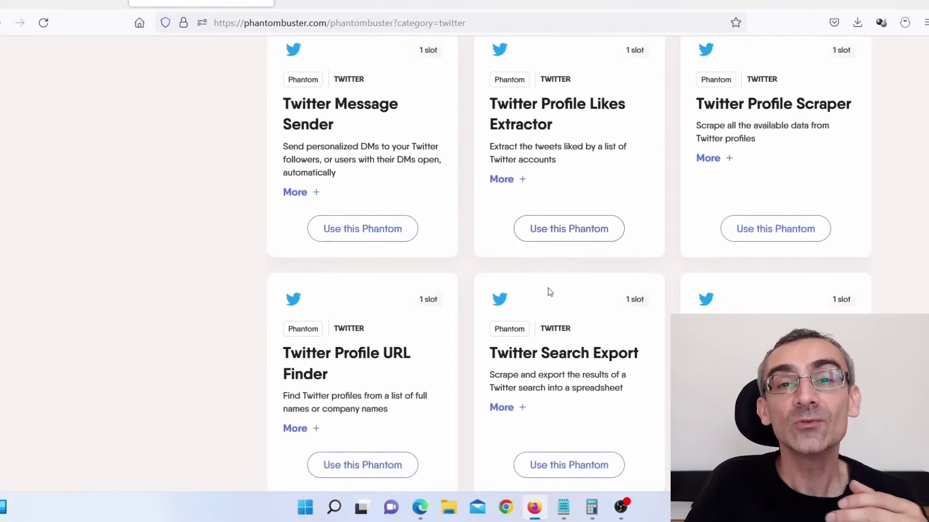
pyautogui.scroll(-5, 576, 300)
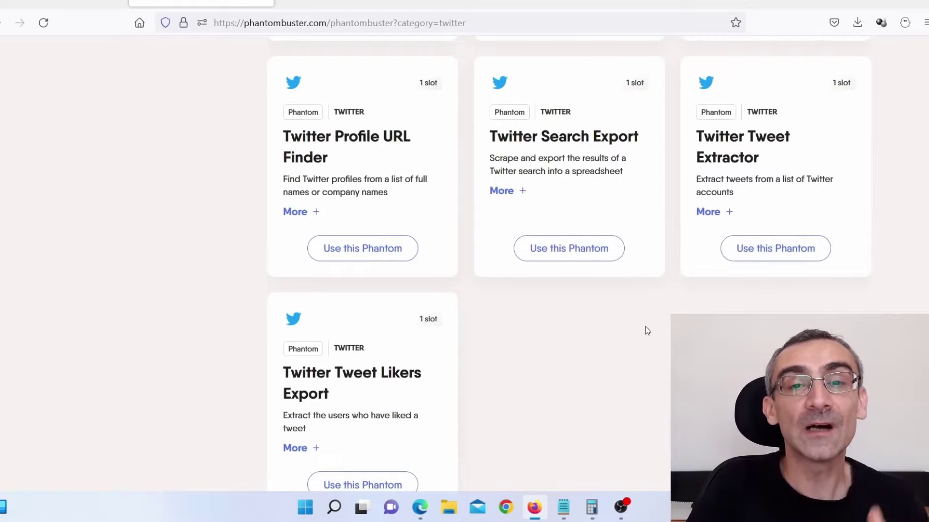
pyautogui.scroll(-4, 645, 327)
pyautogui.scroll(4, 825, 254)
pyautogui.scroll(12, 825, 254)
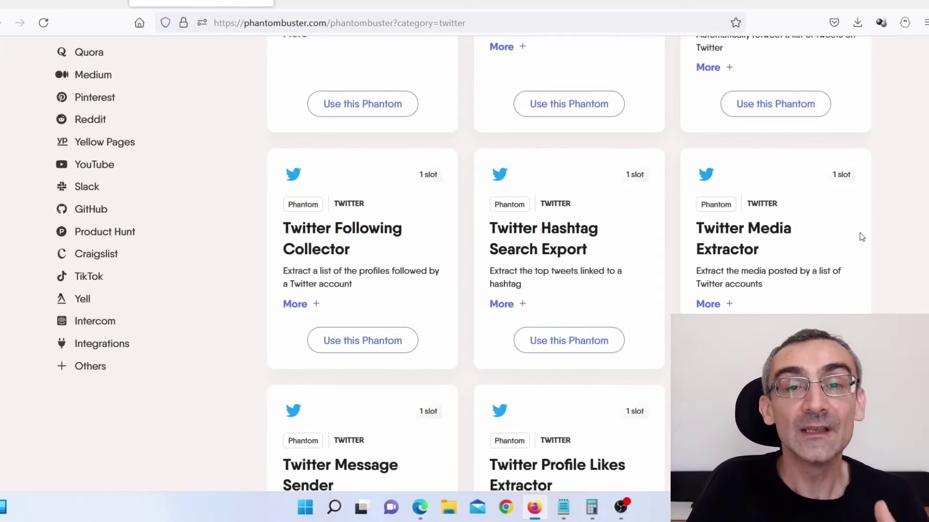
pyautogui.scroll(3, 857, 207)
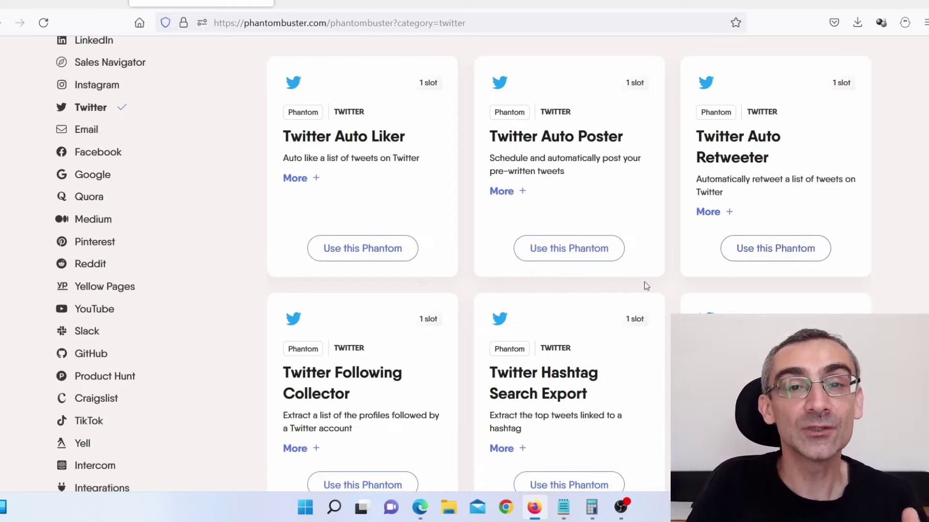
pyautogui.scroll(5, 645, 283)
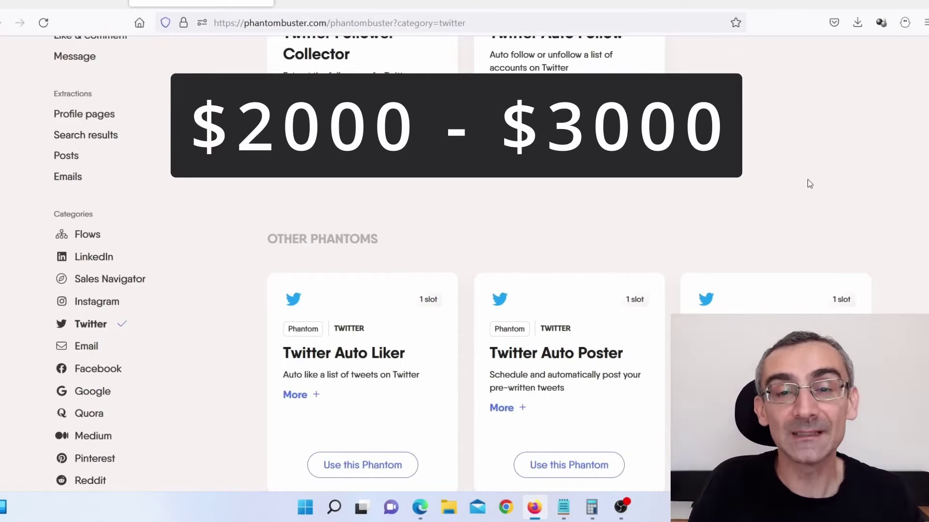
pyautogui.scroll(5, 742, 220)
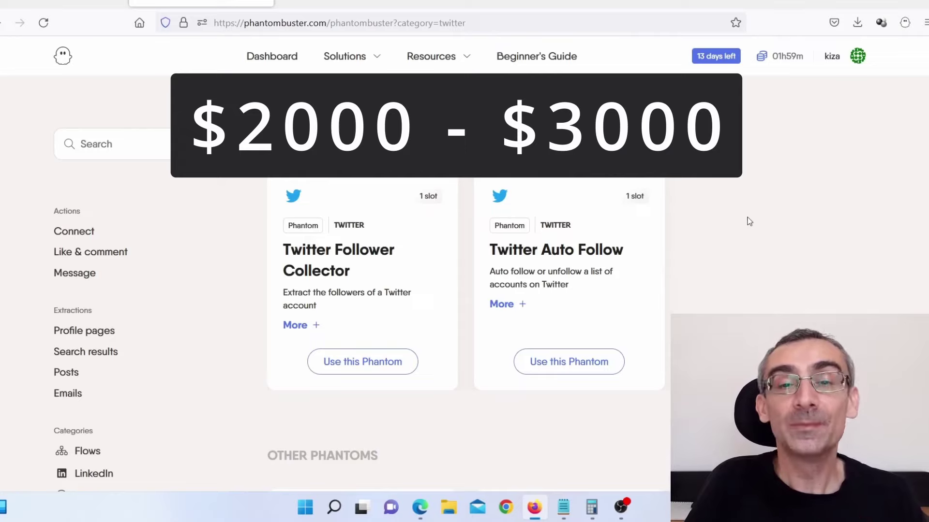